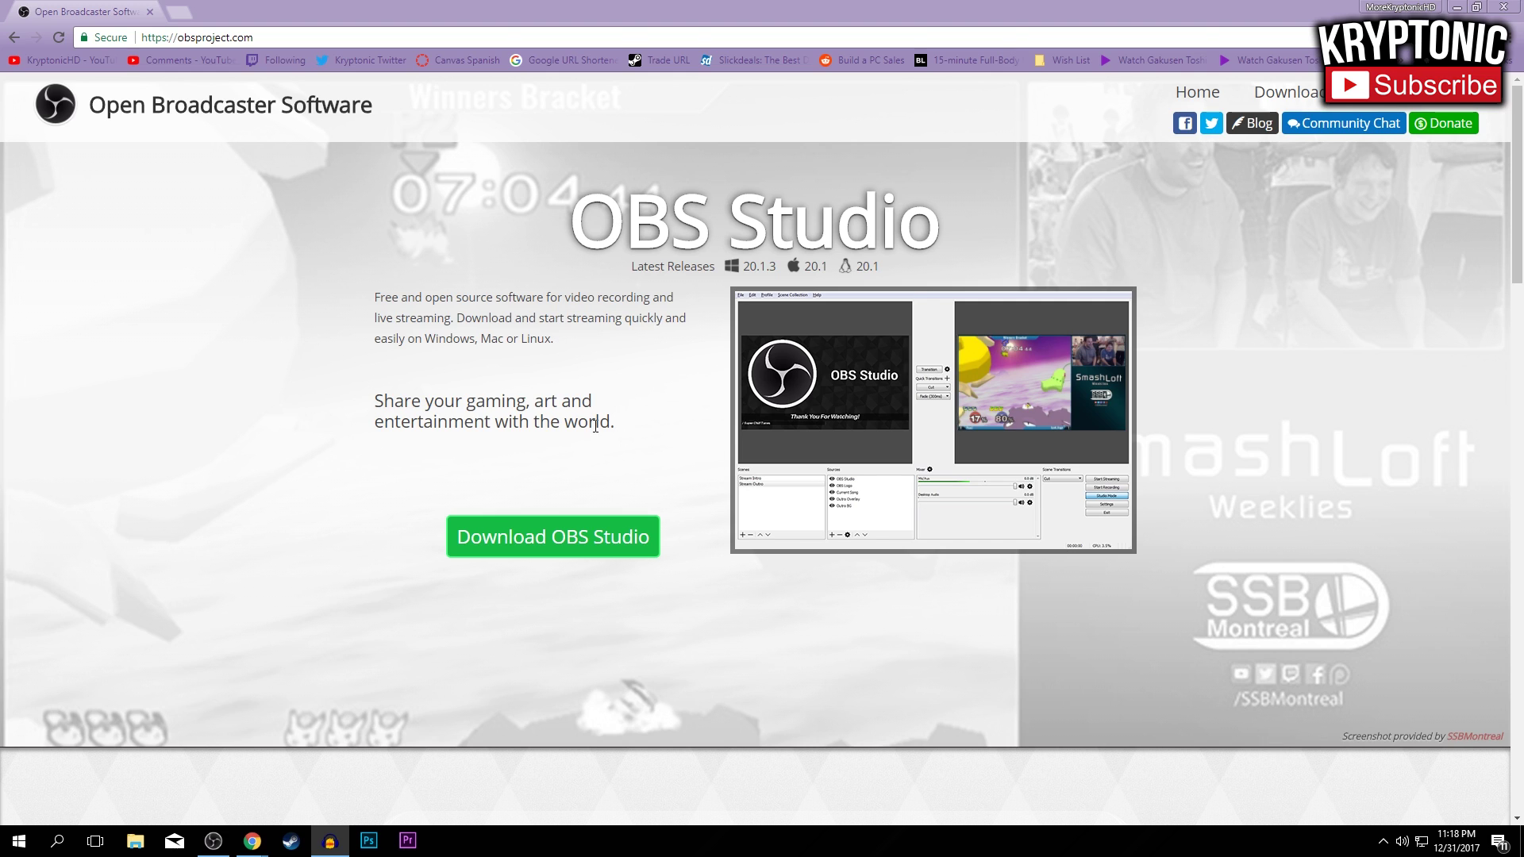
Download the OBS Studio 20.1.3 Windows installer from obsproject.com, then bring OBS Studio forward
{"action": "left_click", "coordinate": [607, 557]}
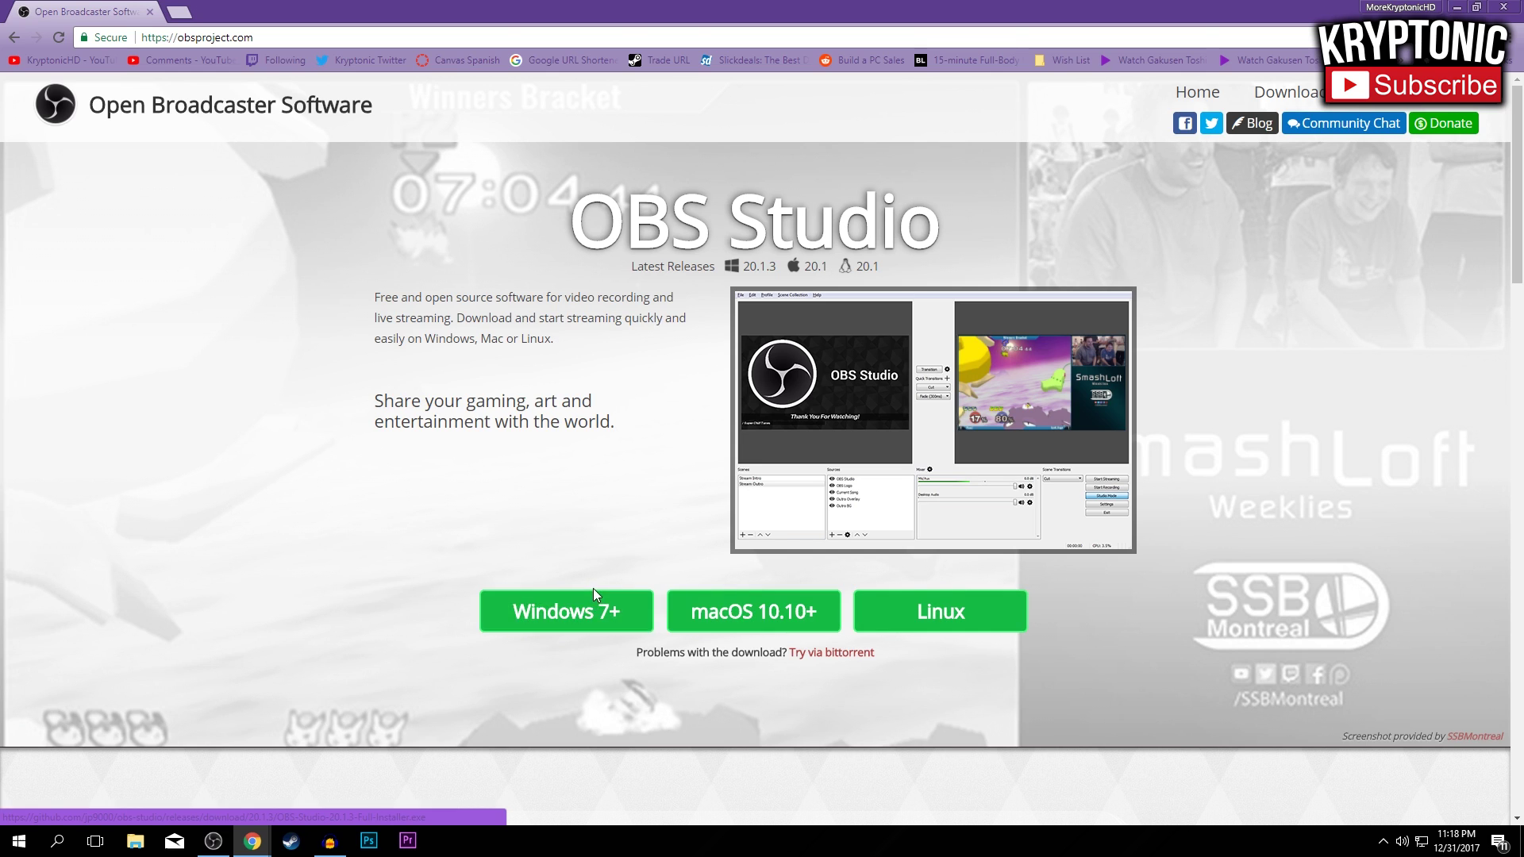
{"action": "left_click", "coordinate": [595, 615]}
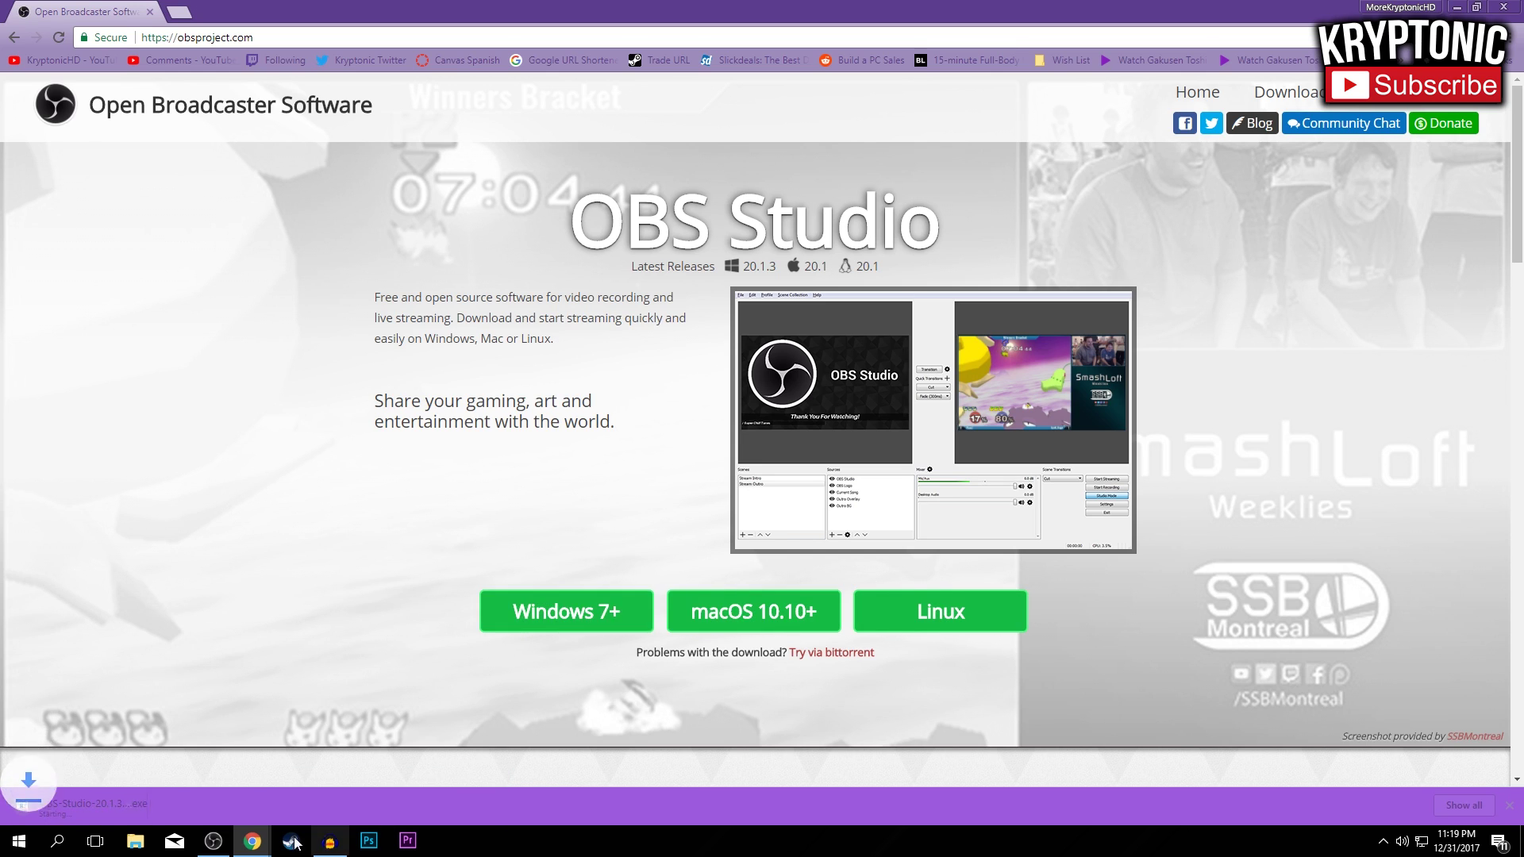
{"action": "left_click", "coordinate": [219, 844]}
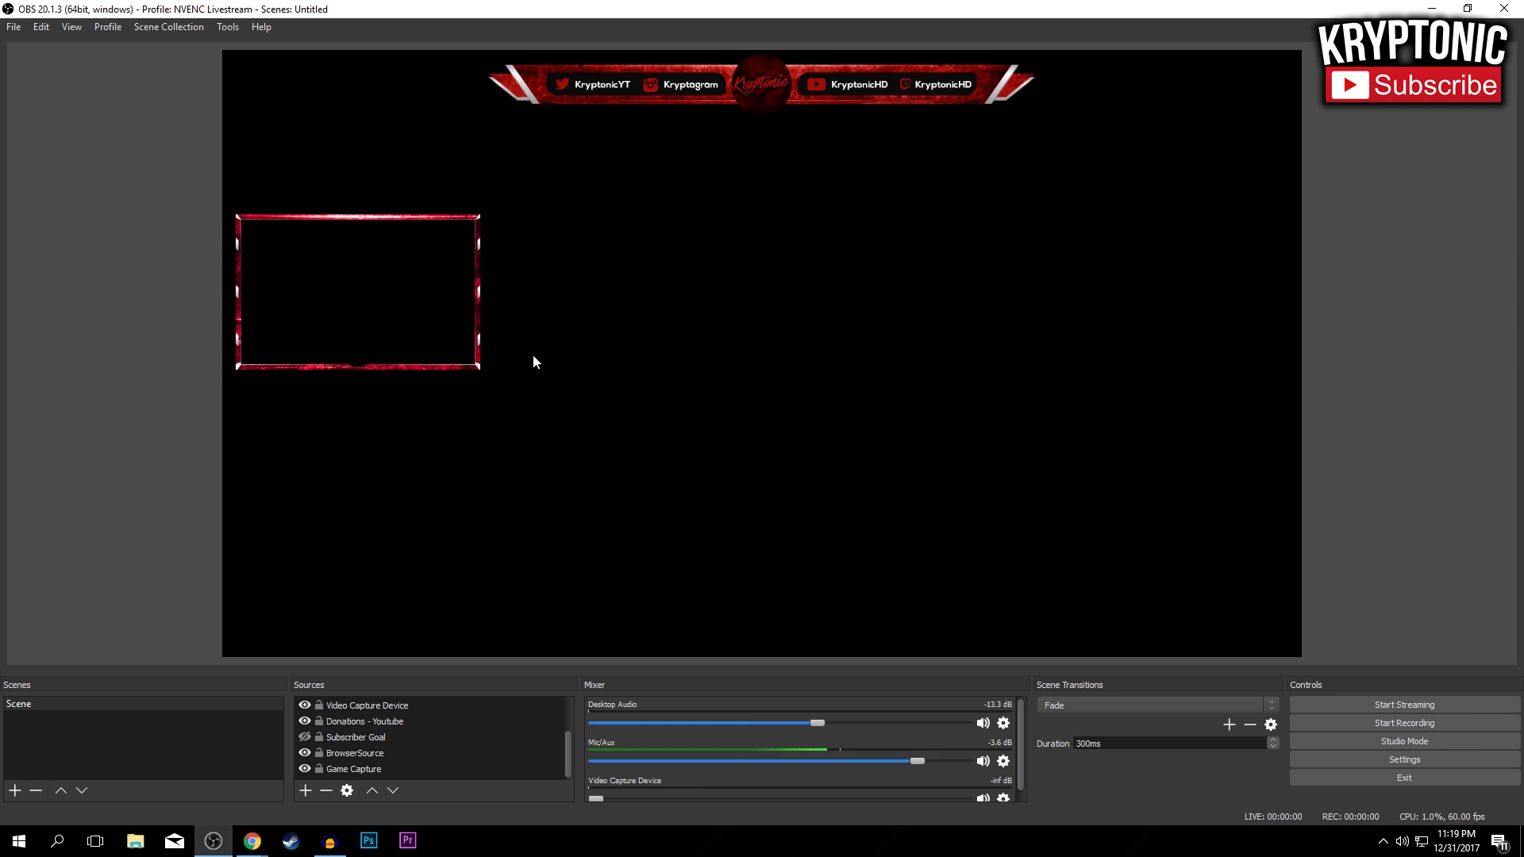
Check the Profile menu and dismiss it, leaving the NVENC Livestream profile active
{"action": "left_click", "coordinate": [111, 27]}
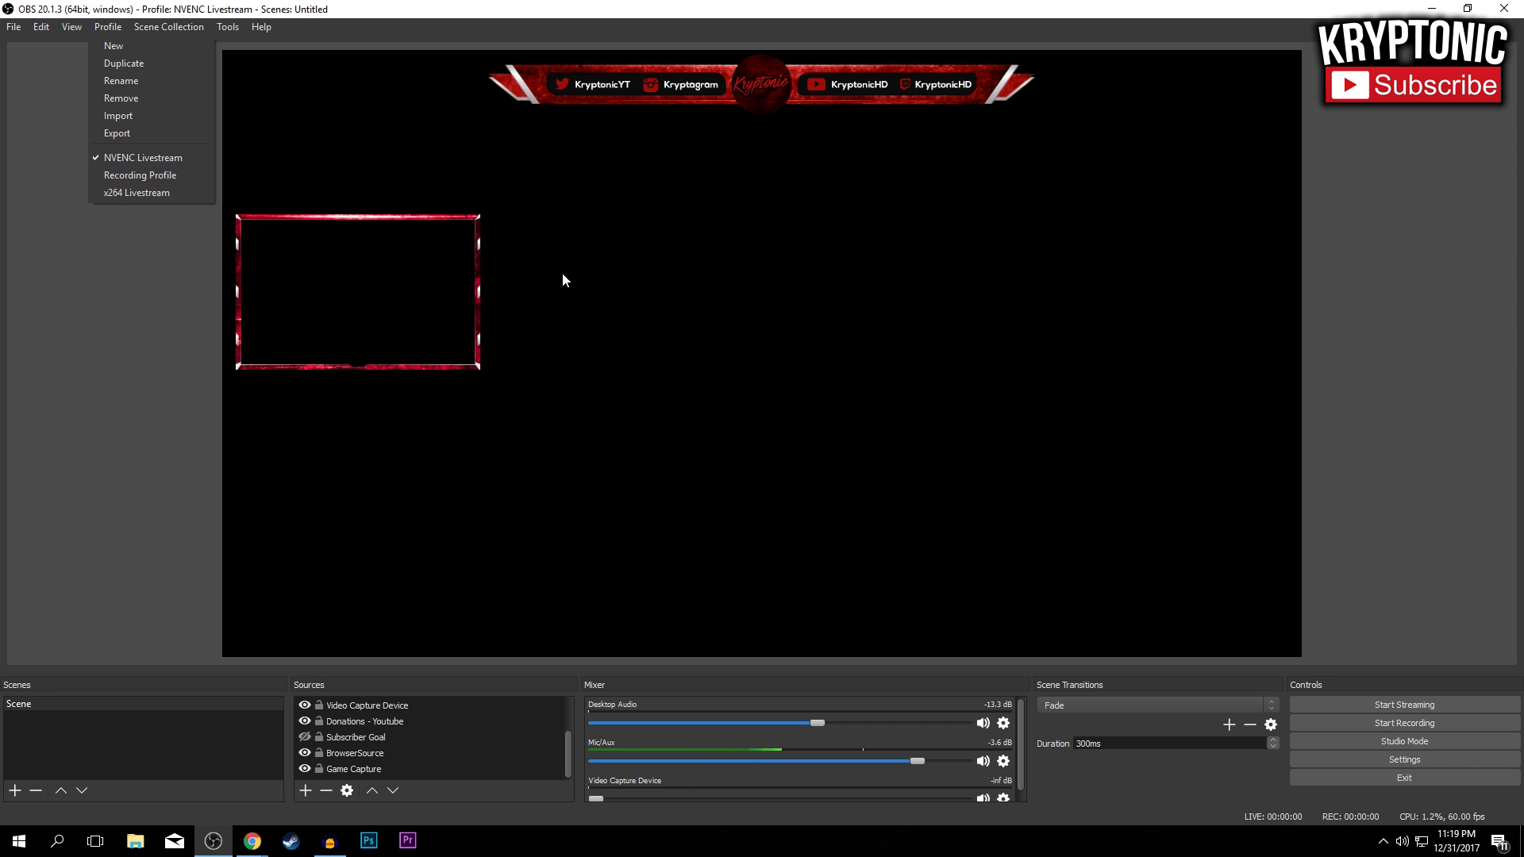
{"action": "left_click", "coordinate": [1433, 517]}
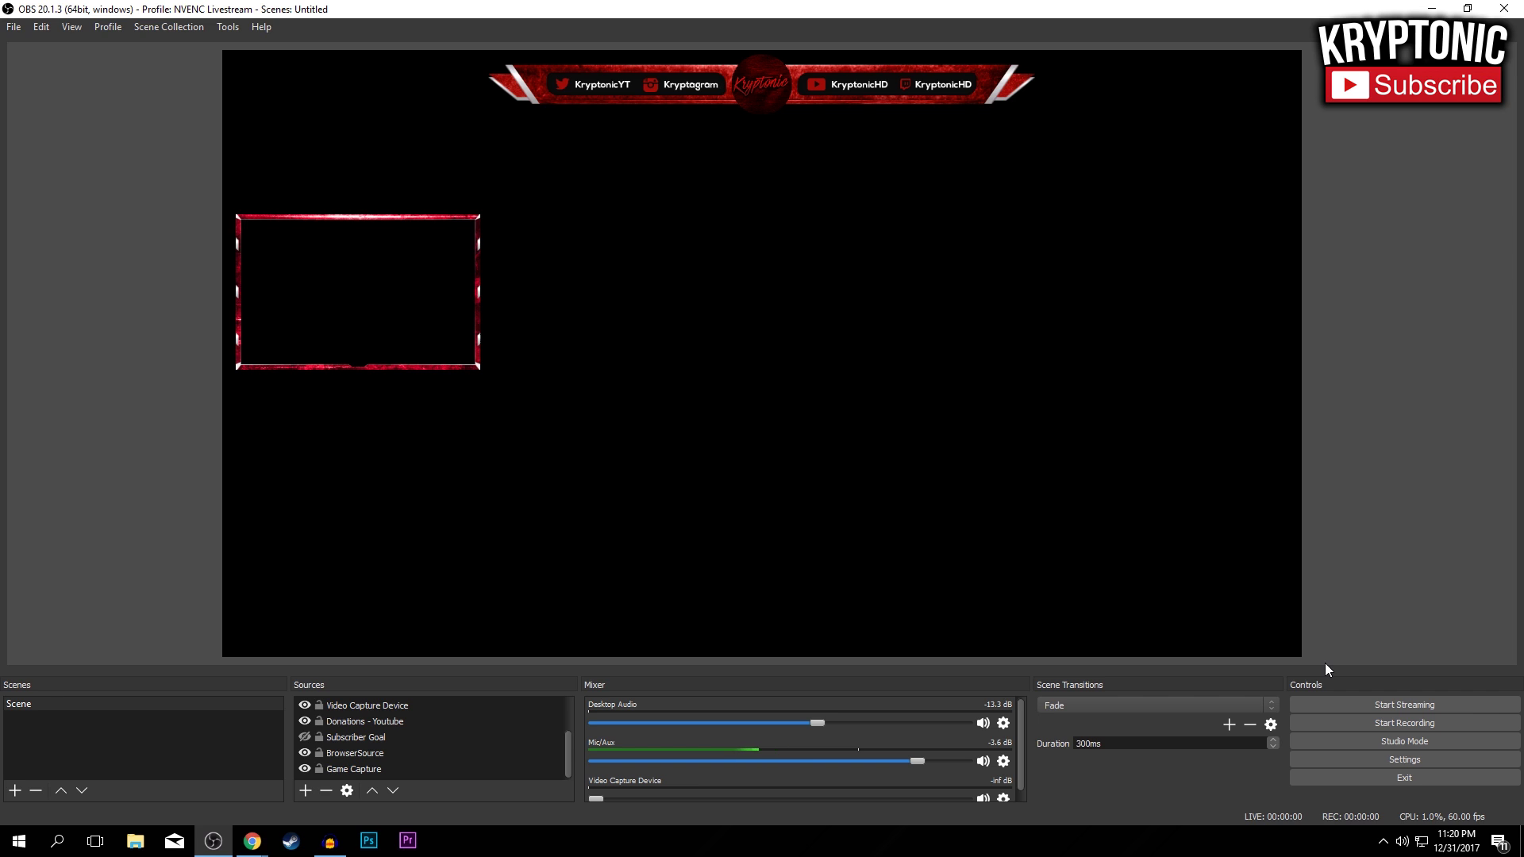
In Settings, keep Twitch as the stream service and move to the Output page
{"action": "left_click", "coordinate": [1359, 763]}
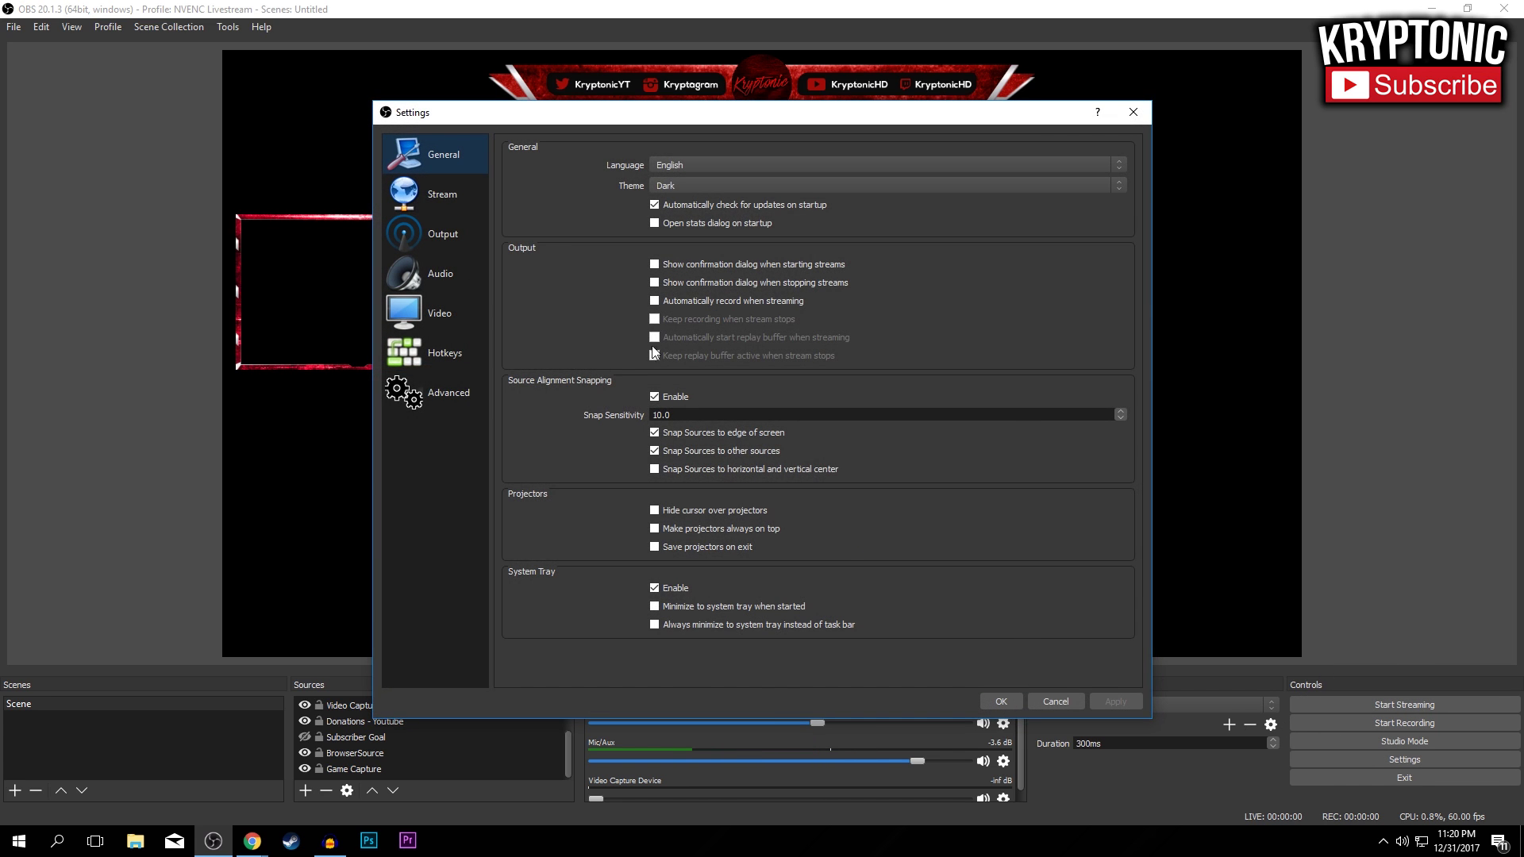
{"action": "left_click", "coordinate": [432, 195]}
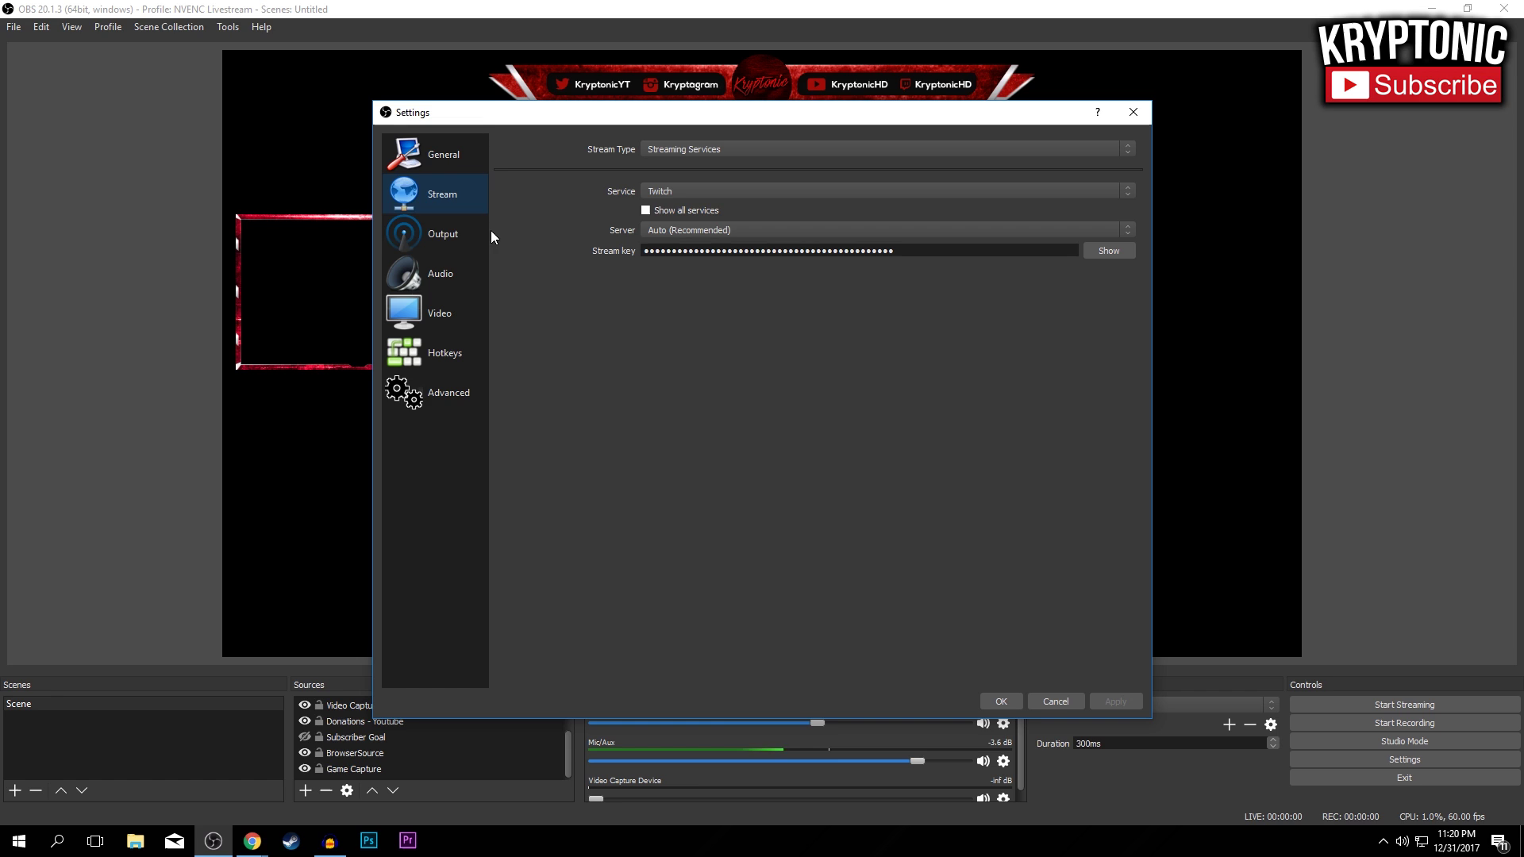
{"action": "left_click", "coordinate": [667, 192]}
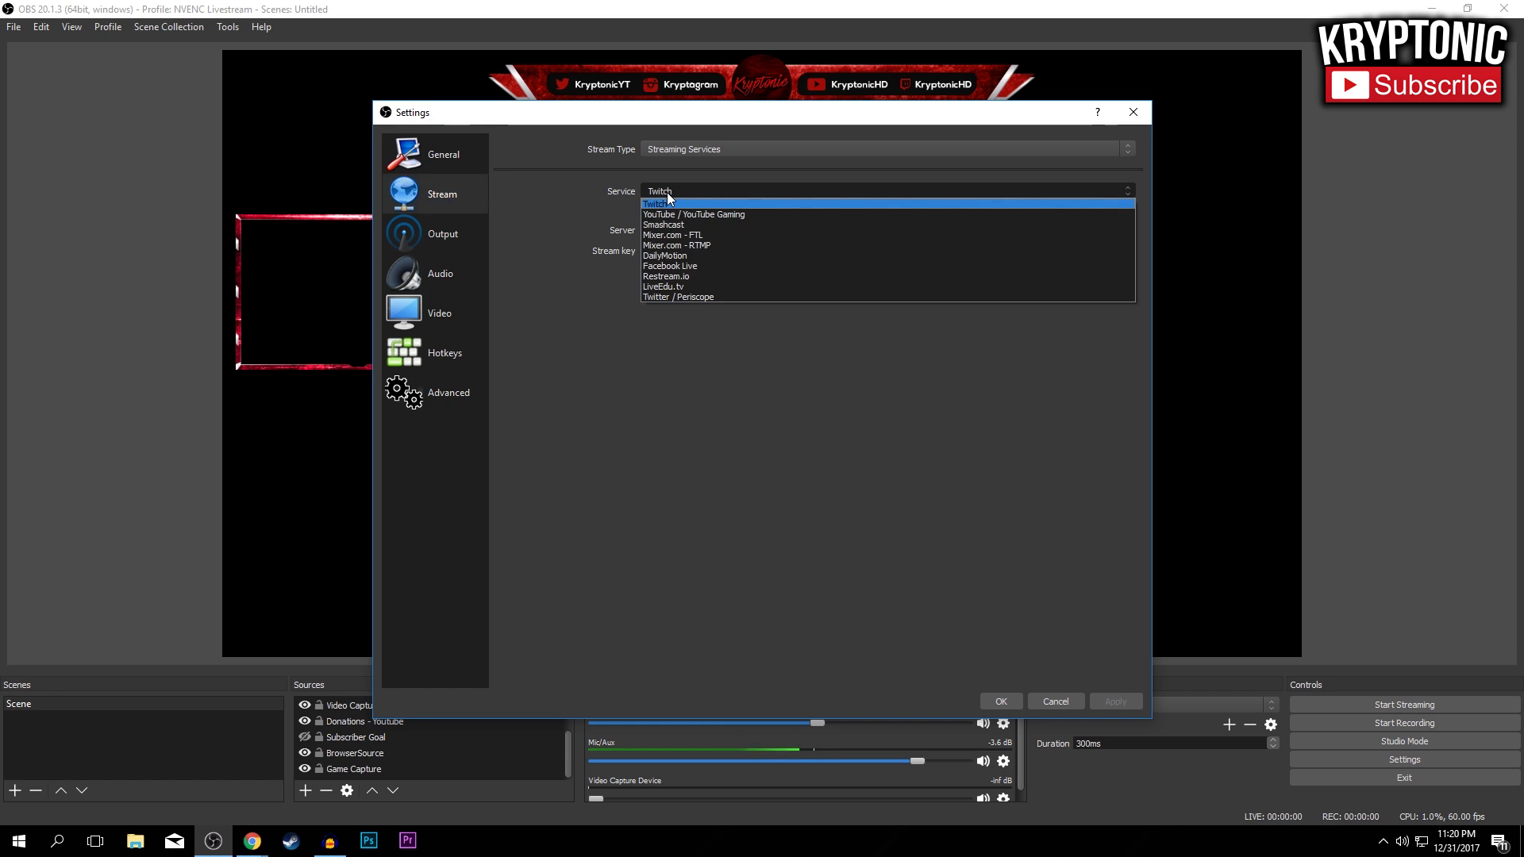
{"action": "left_click", "coordinate": [589, 195]}
{"action": "left_click", "coordinate": [457, 240]}
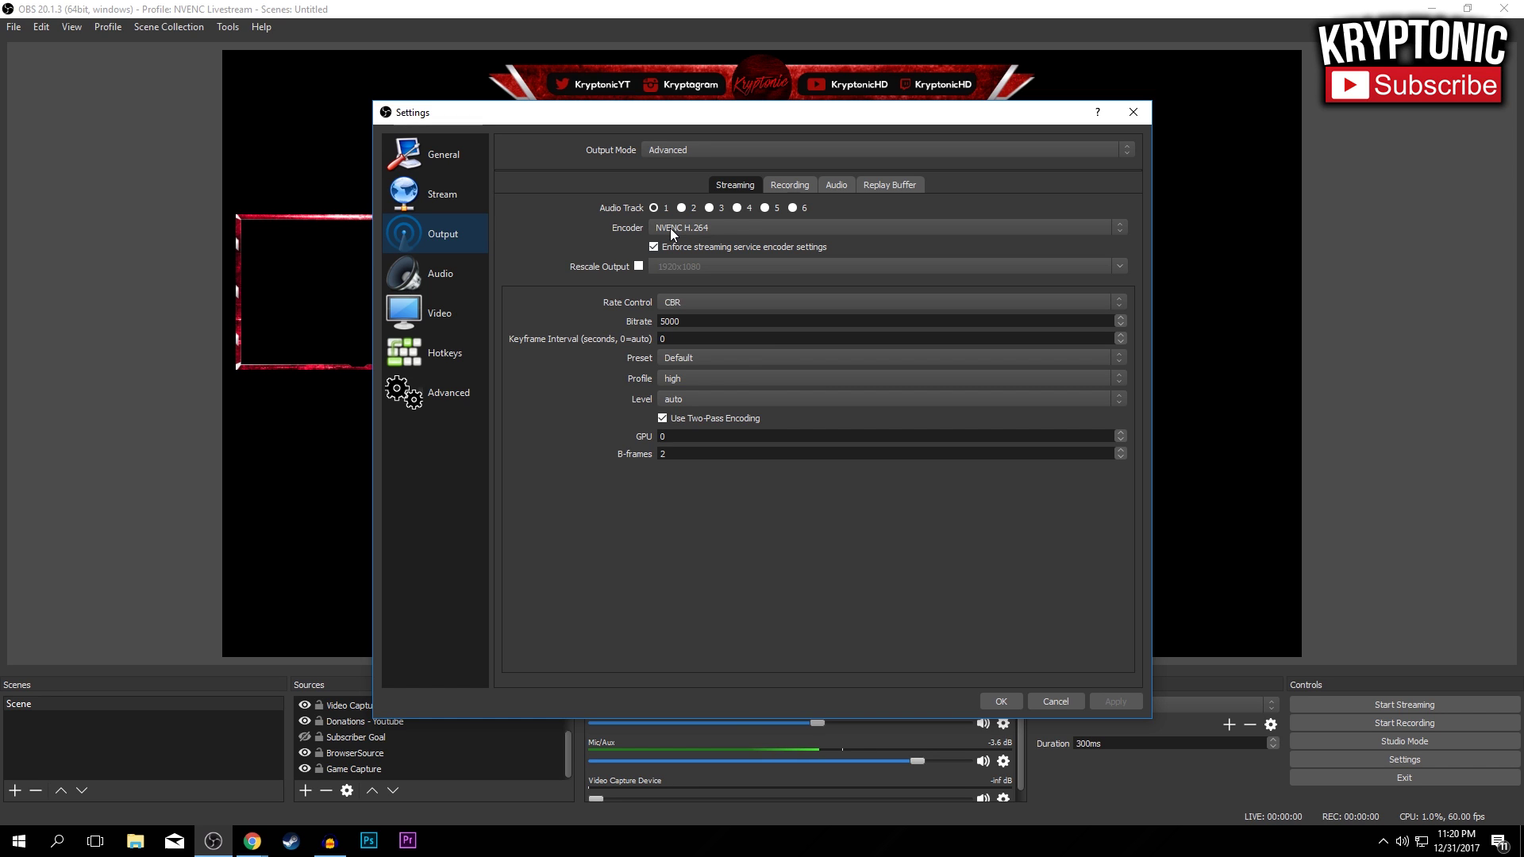
{"action": "left_click", "coordinate": [670, 227]}
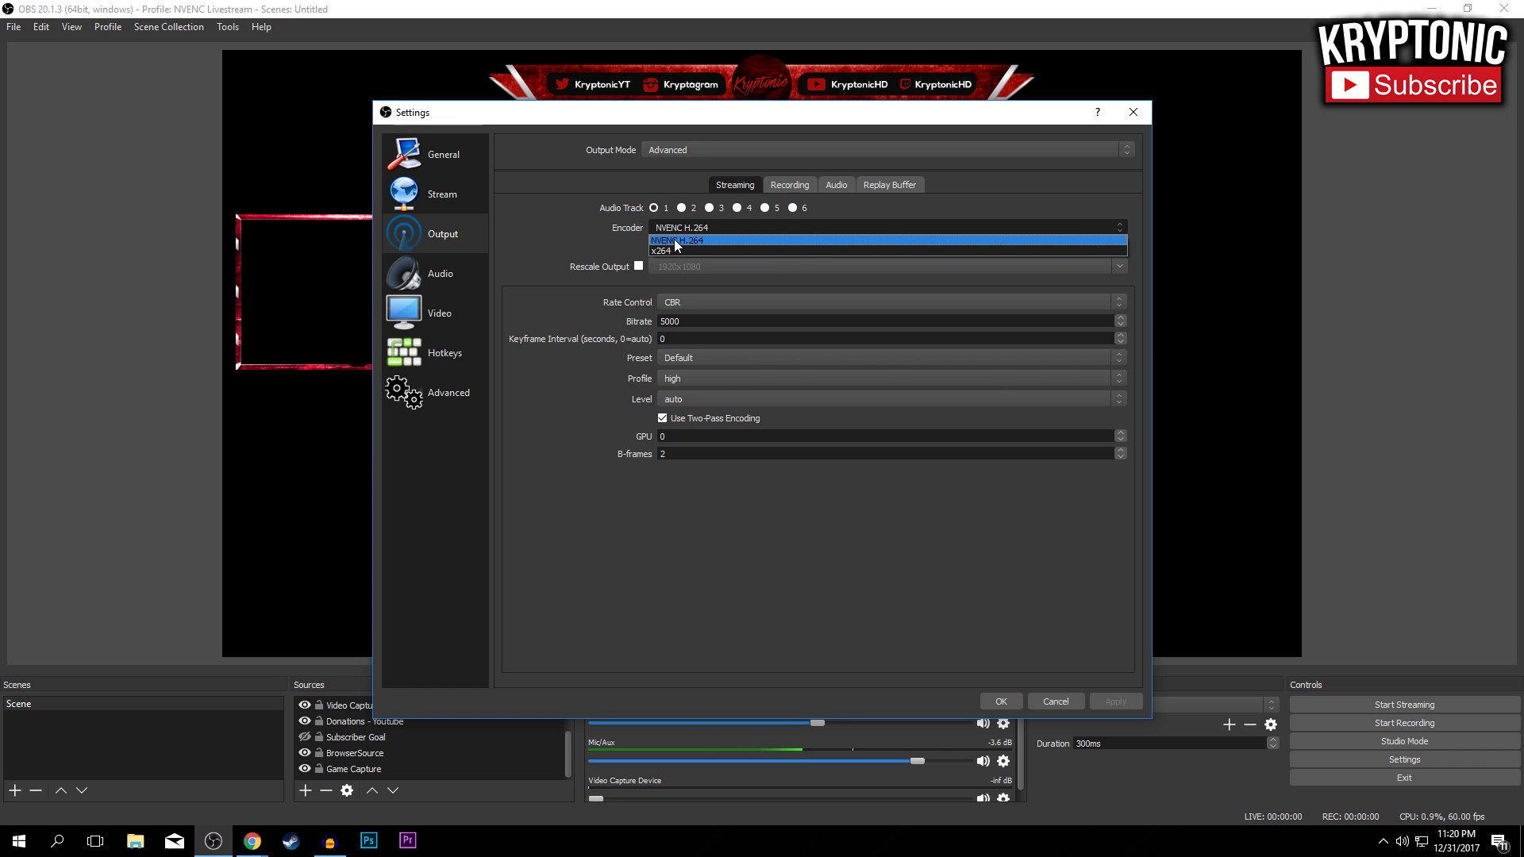
{"action": "left_click", "coordinate": [674, 241]}
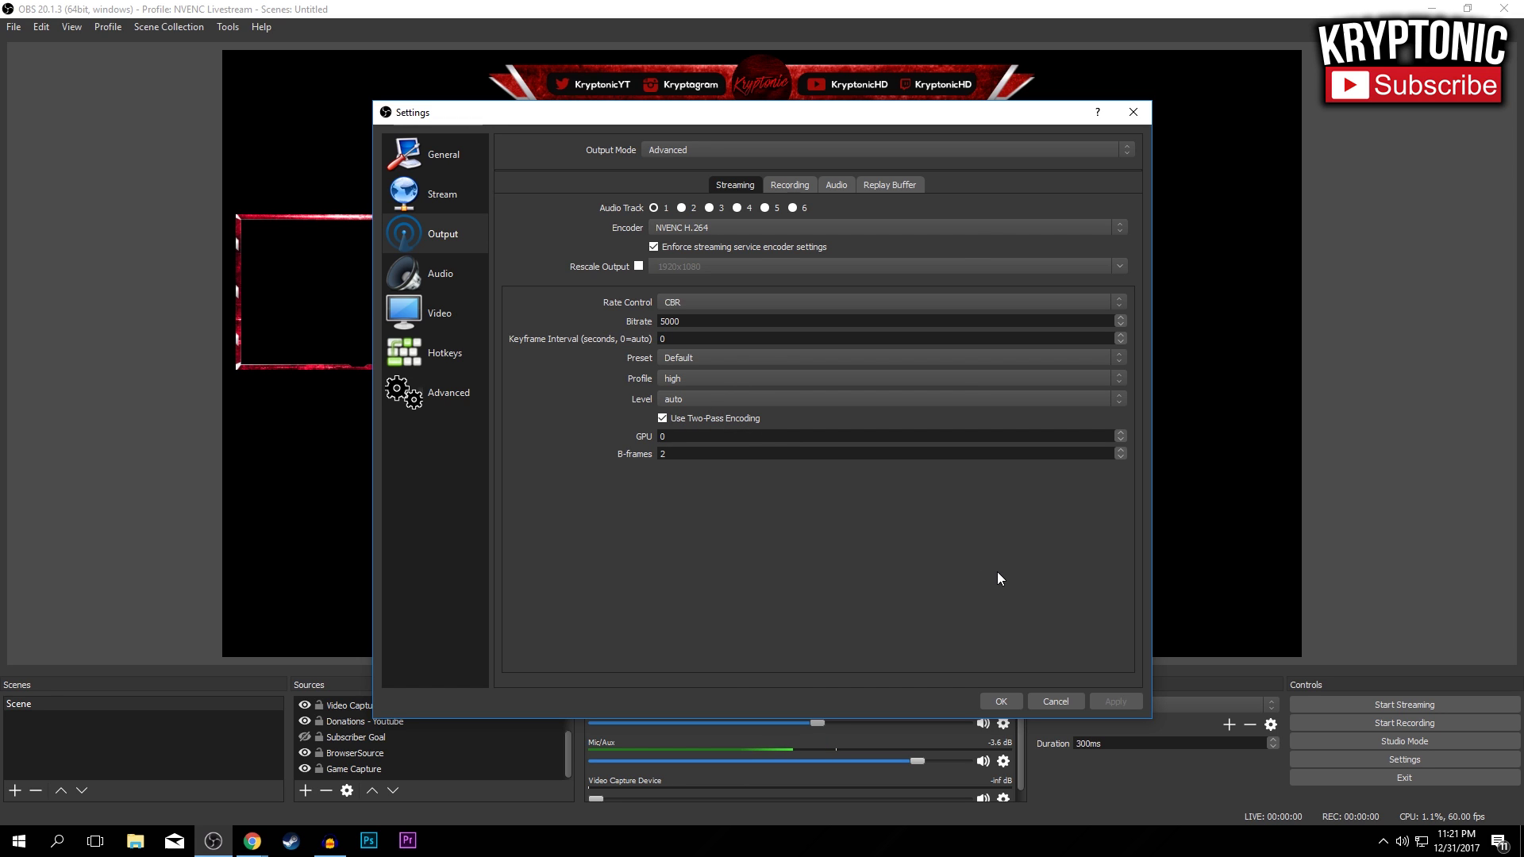
Keep video at 1920x1080 with Lanczos downscale filter and 60 common FPS
{"action": "left_click", "coordinate": [443, 308]}
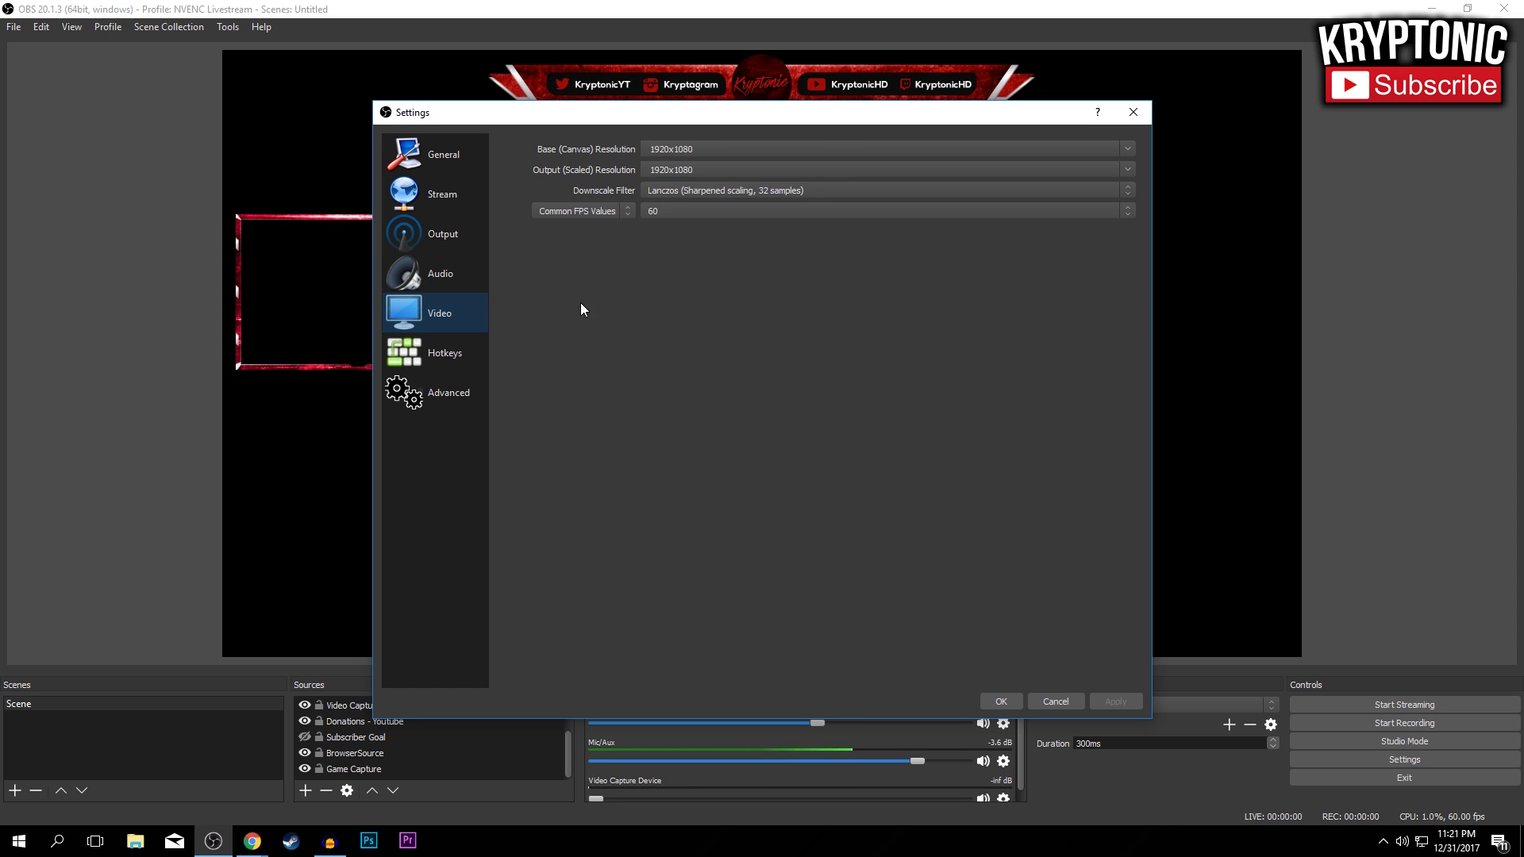
{"action": "left_click", "coordinate": [722, 194]}
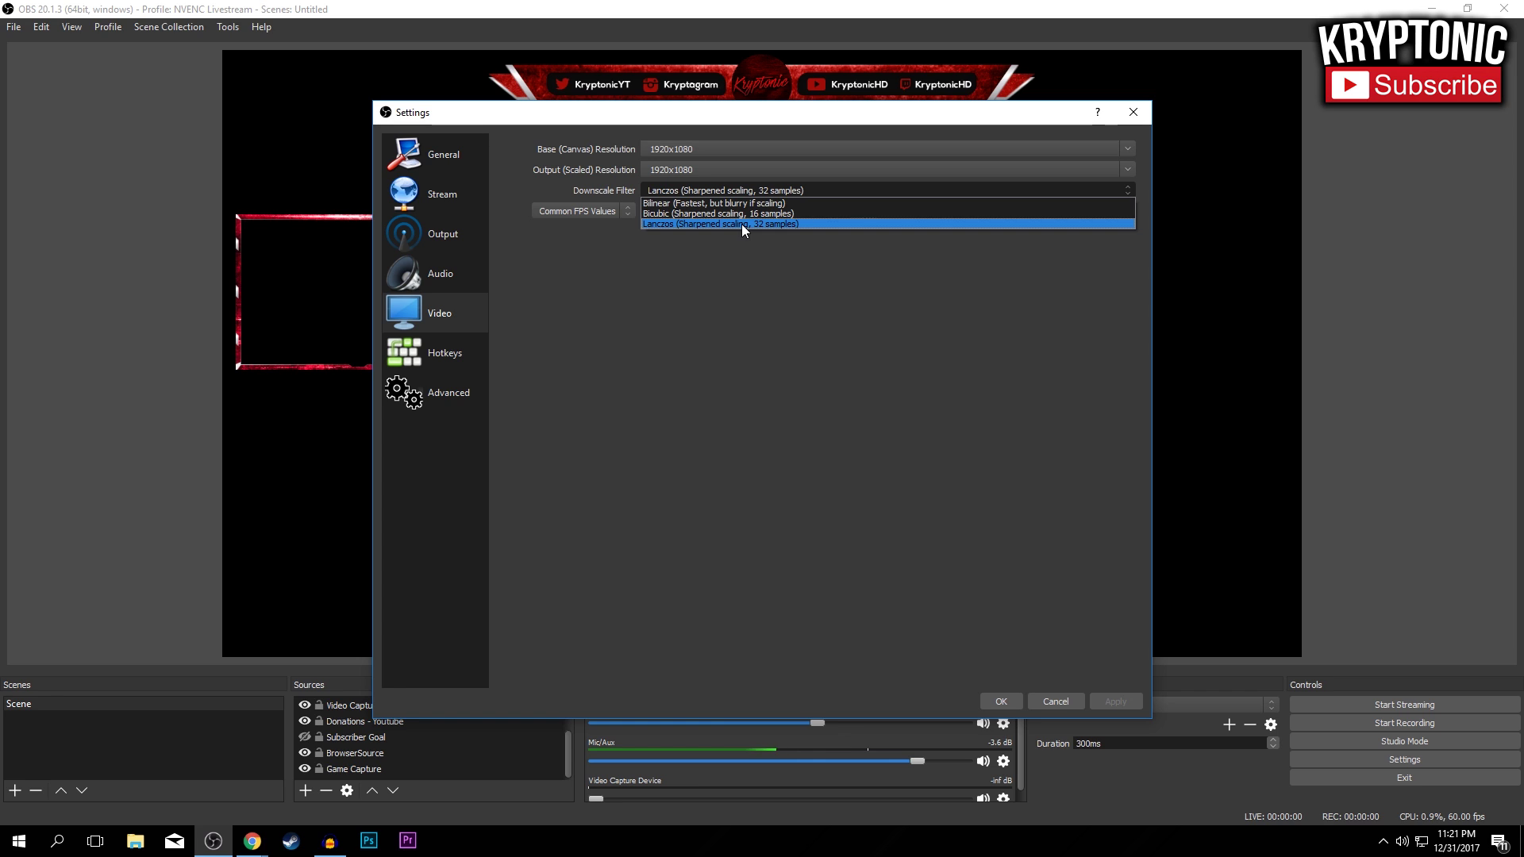
{"action": "left_click", "coordinate": [741, 224]}
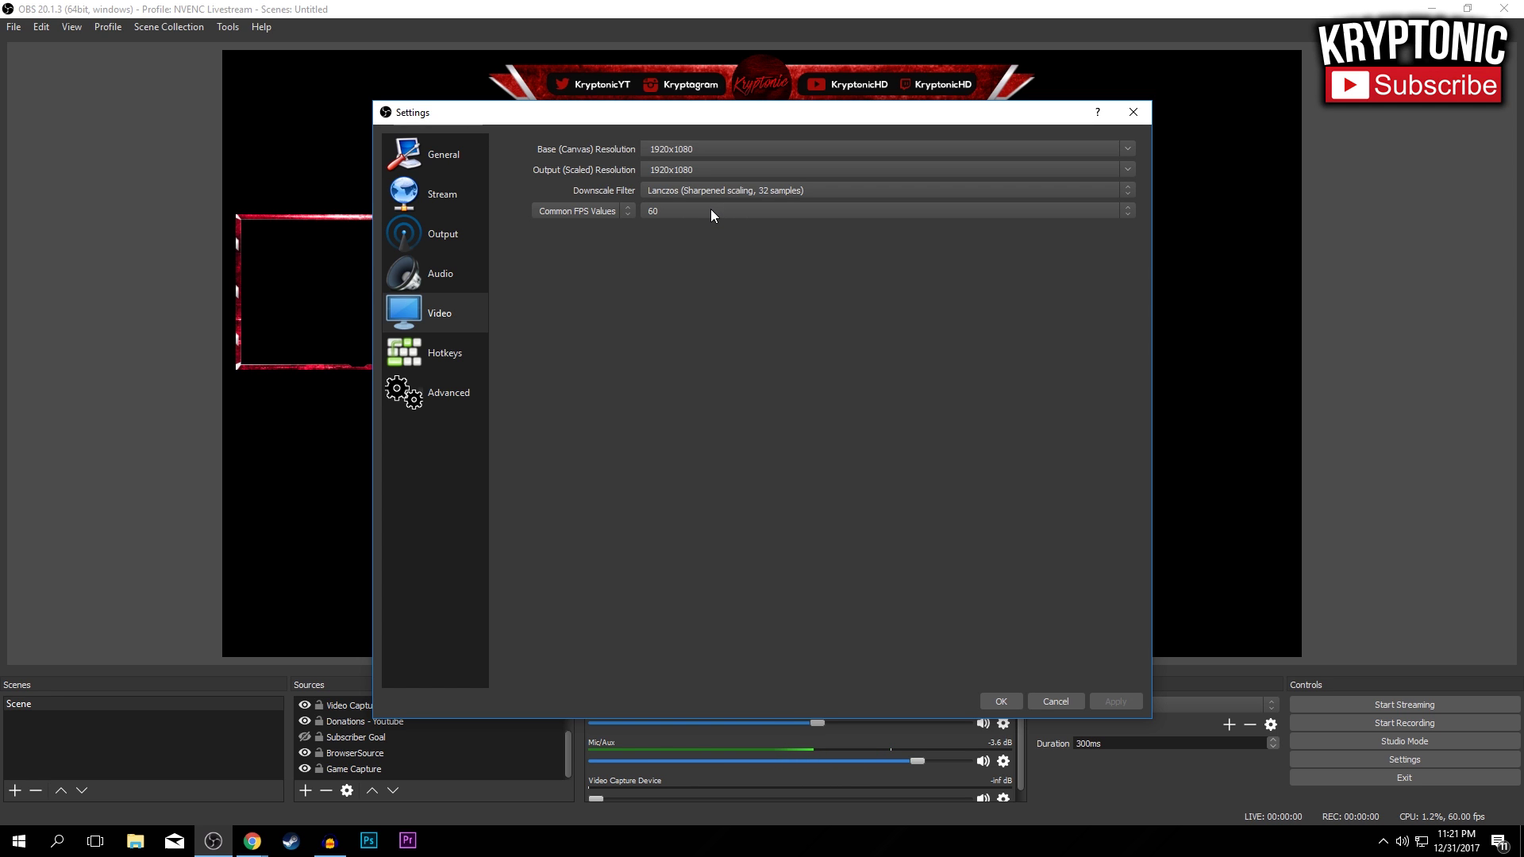
{"action": "left_click", "coordinate": [711, 209]}
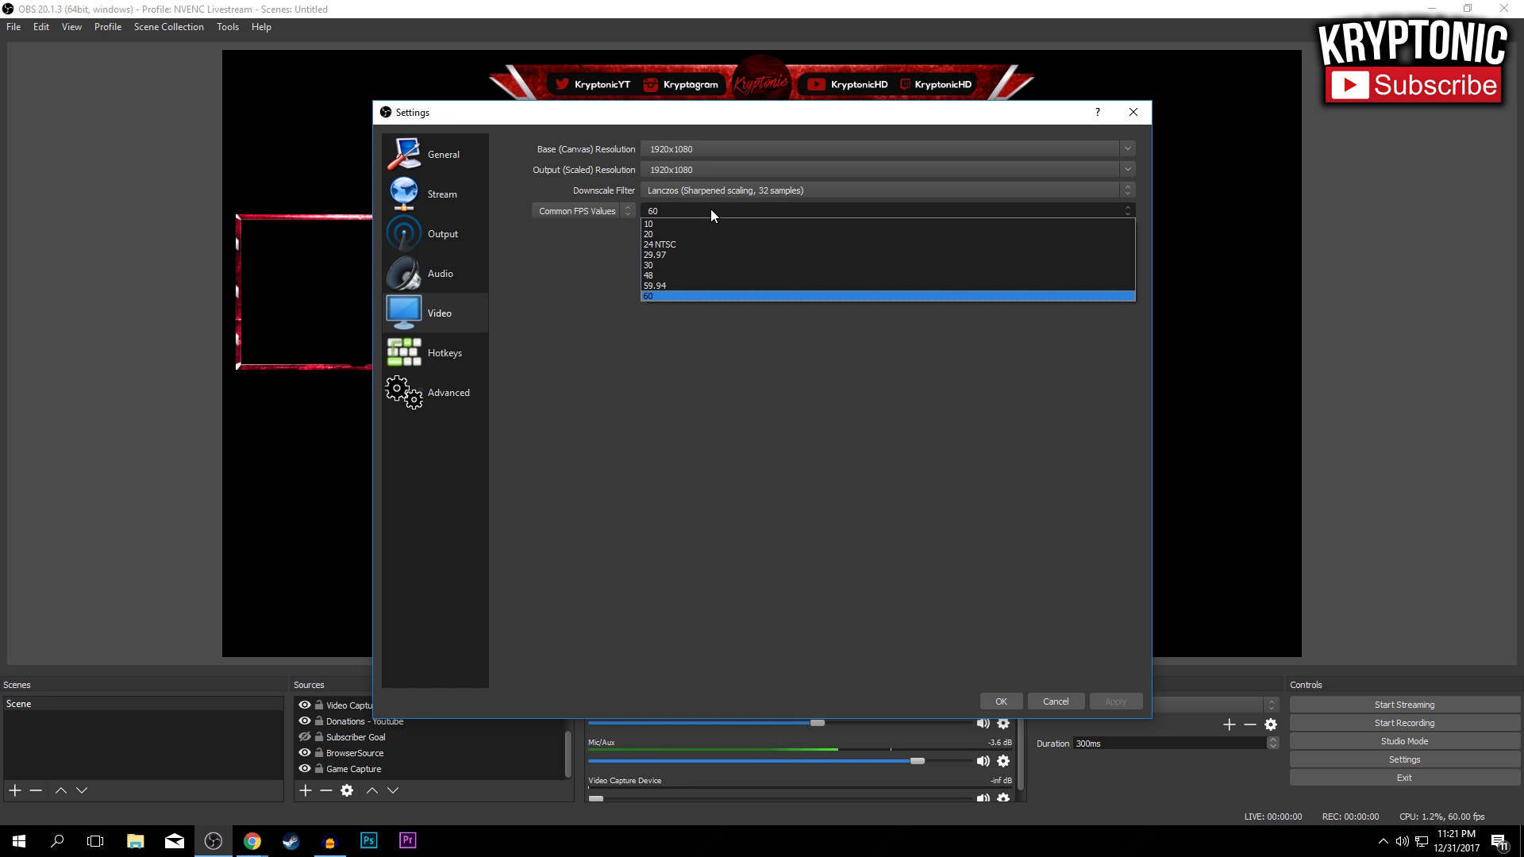
{"action": "left_click", "coordinate": [658, 296]}
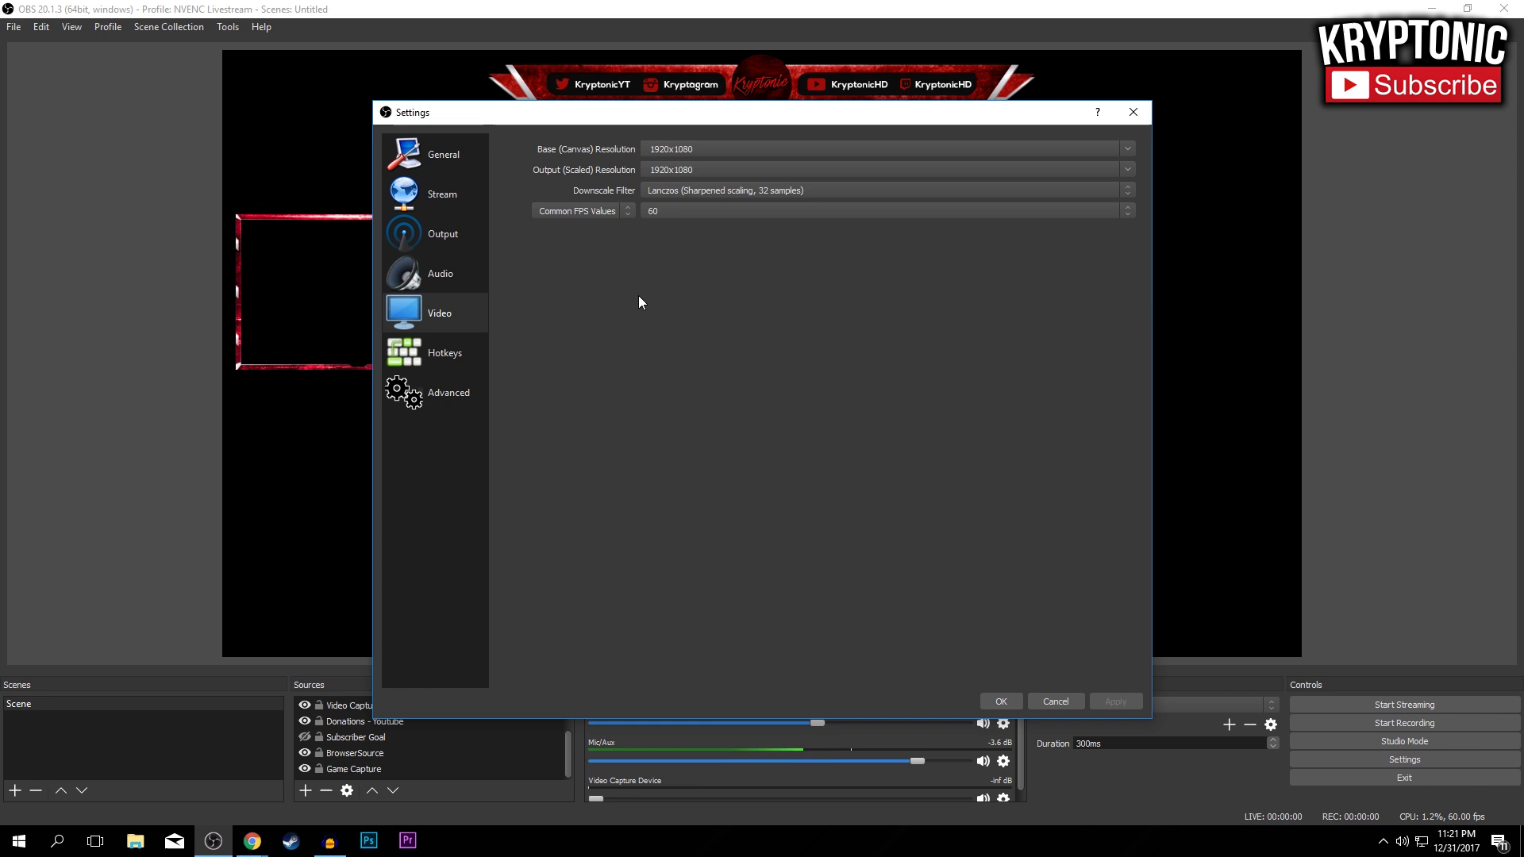
Keep Process Priority at Above Normal on the Advanced page and save settings with OK
{"action": "left_click", "coordinate": [449, 381]}
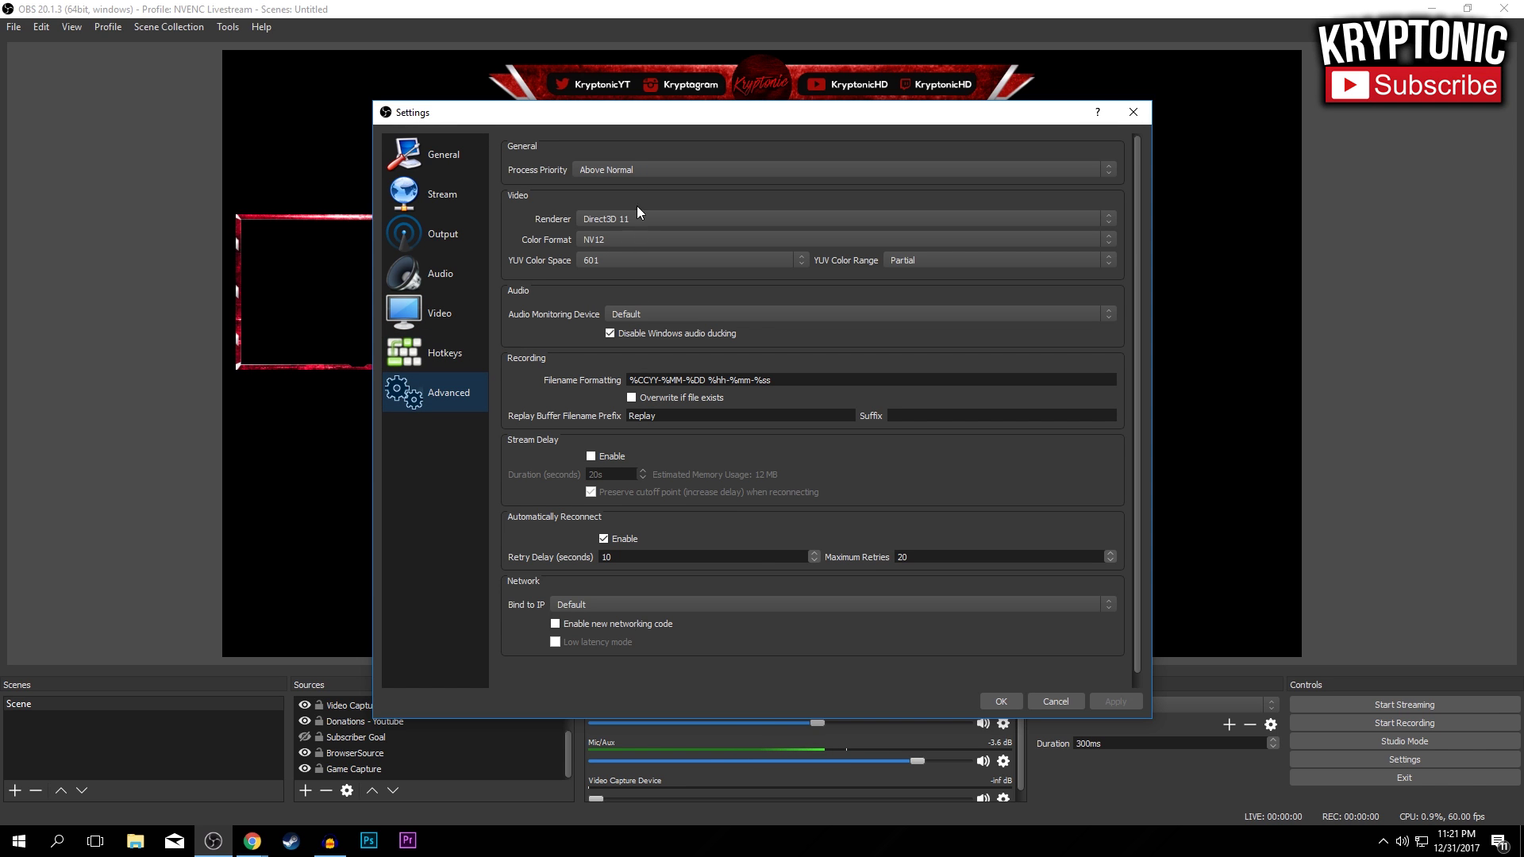
{"action": "left_click", "coordinate": [611, 172]}
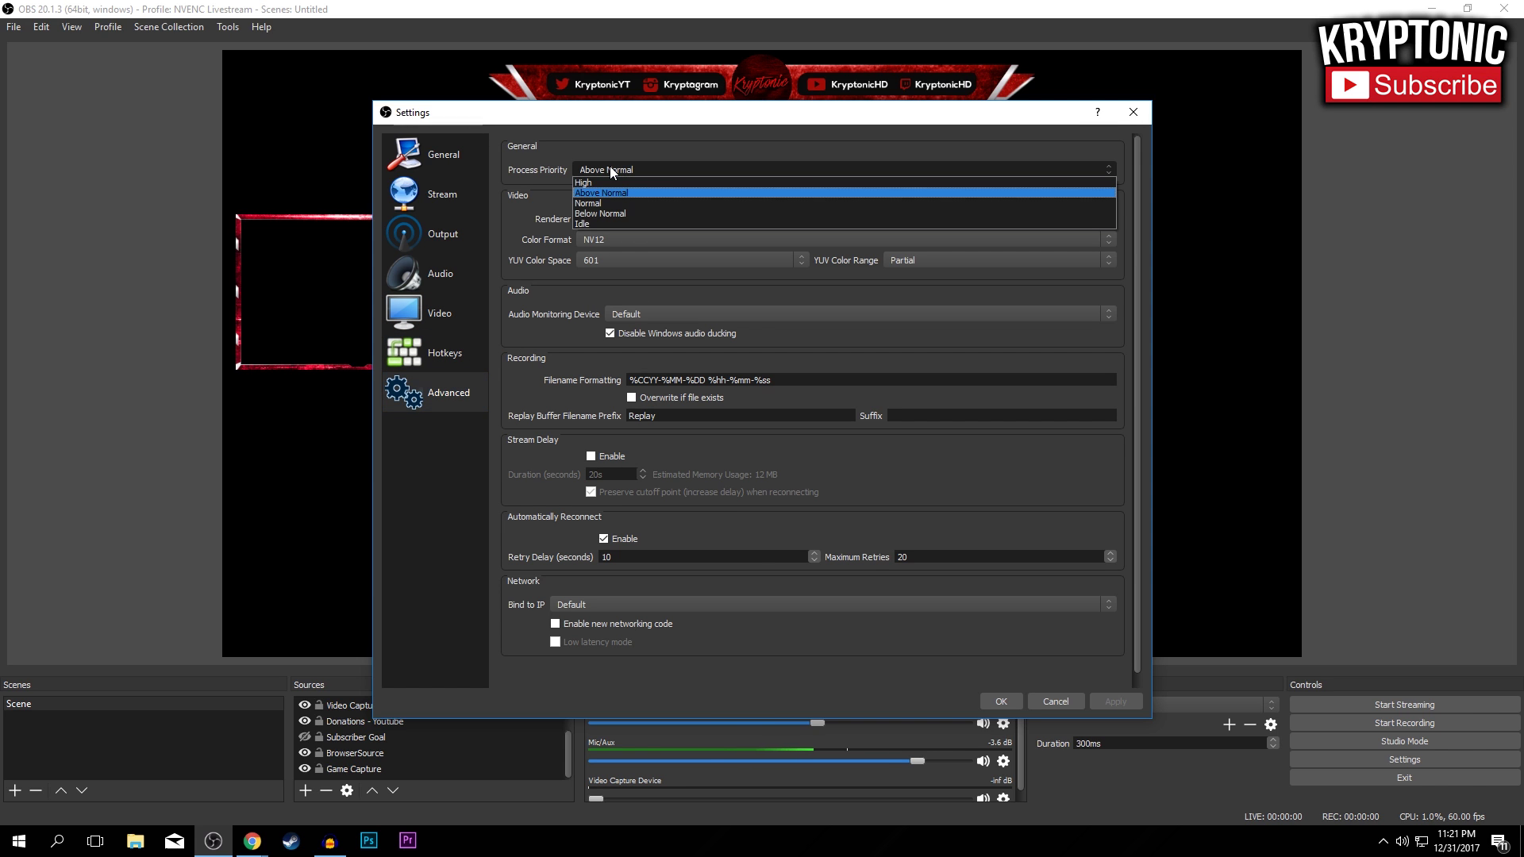
{"action": "left_click", "coordinate": [611, 195]}
{"action": "left_click", "coordinate": [614, 174]}
{"action": "left_click", "coordinate": [612, 193]}
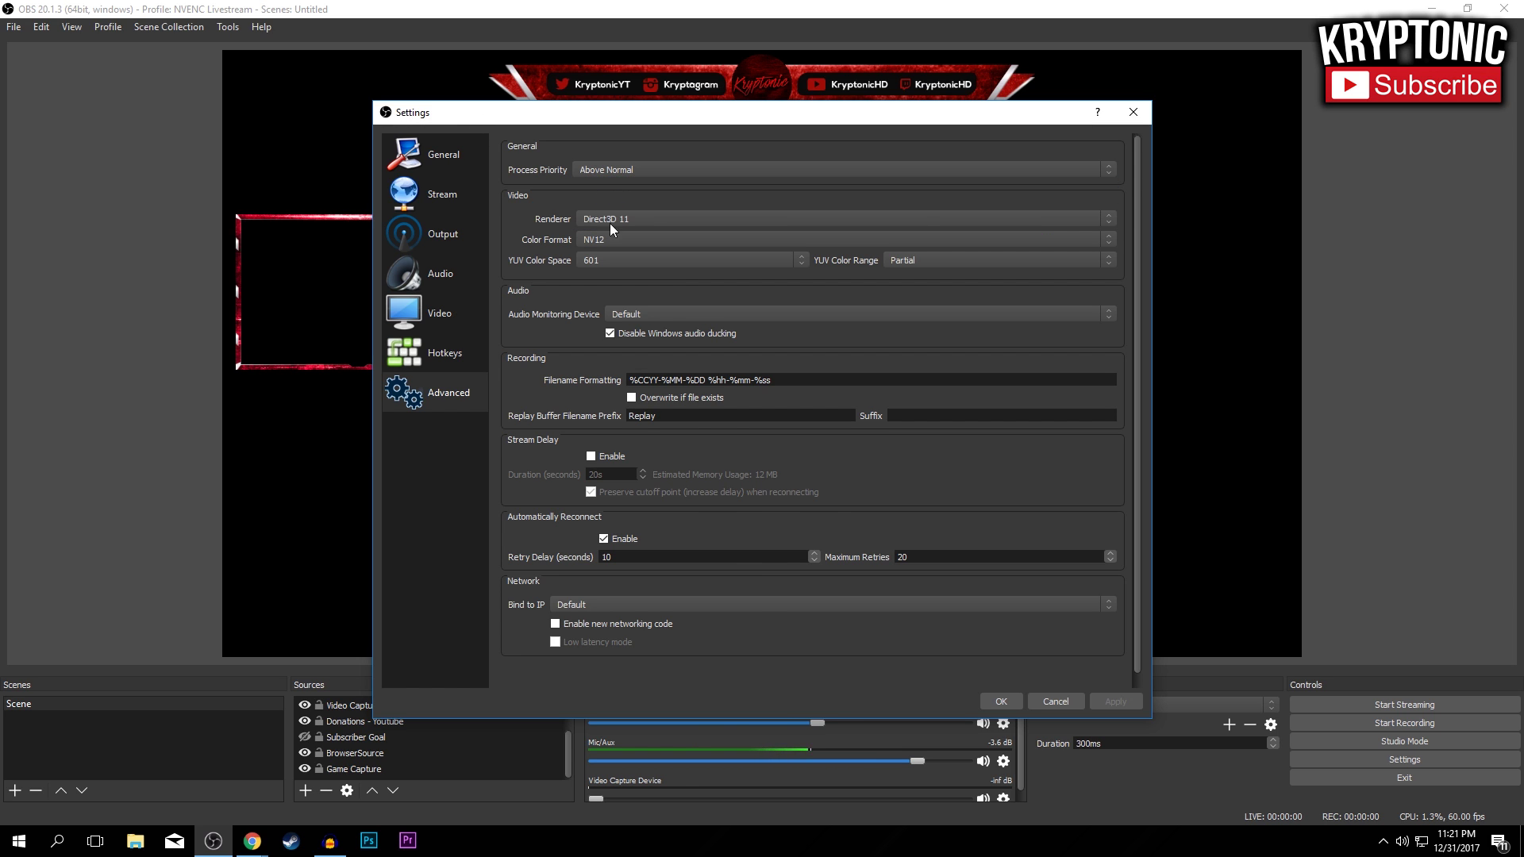
{"action": "left_click", "coordinate": [1002, 701]}
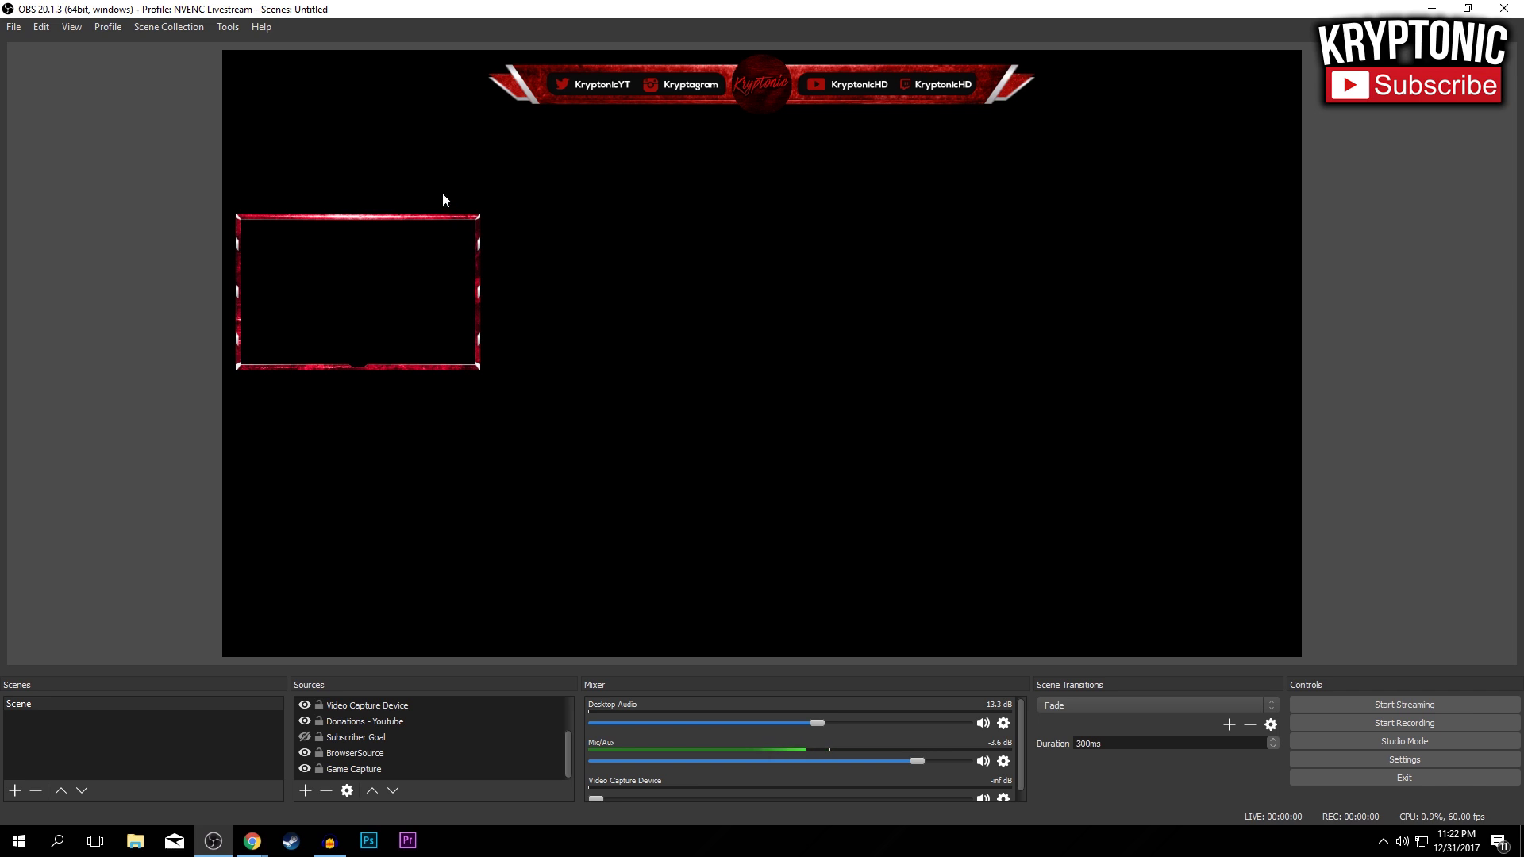
Switch to the x264 Livestream profile and open its Settings
{"action": "left_click", "coordinate": [106, 29]}
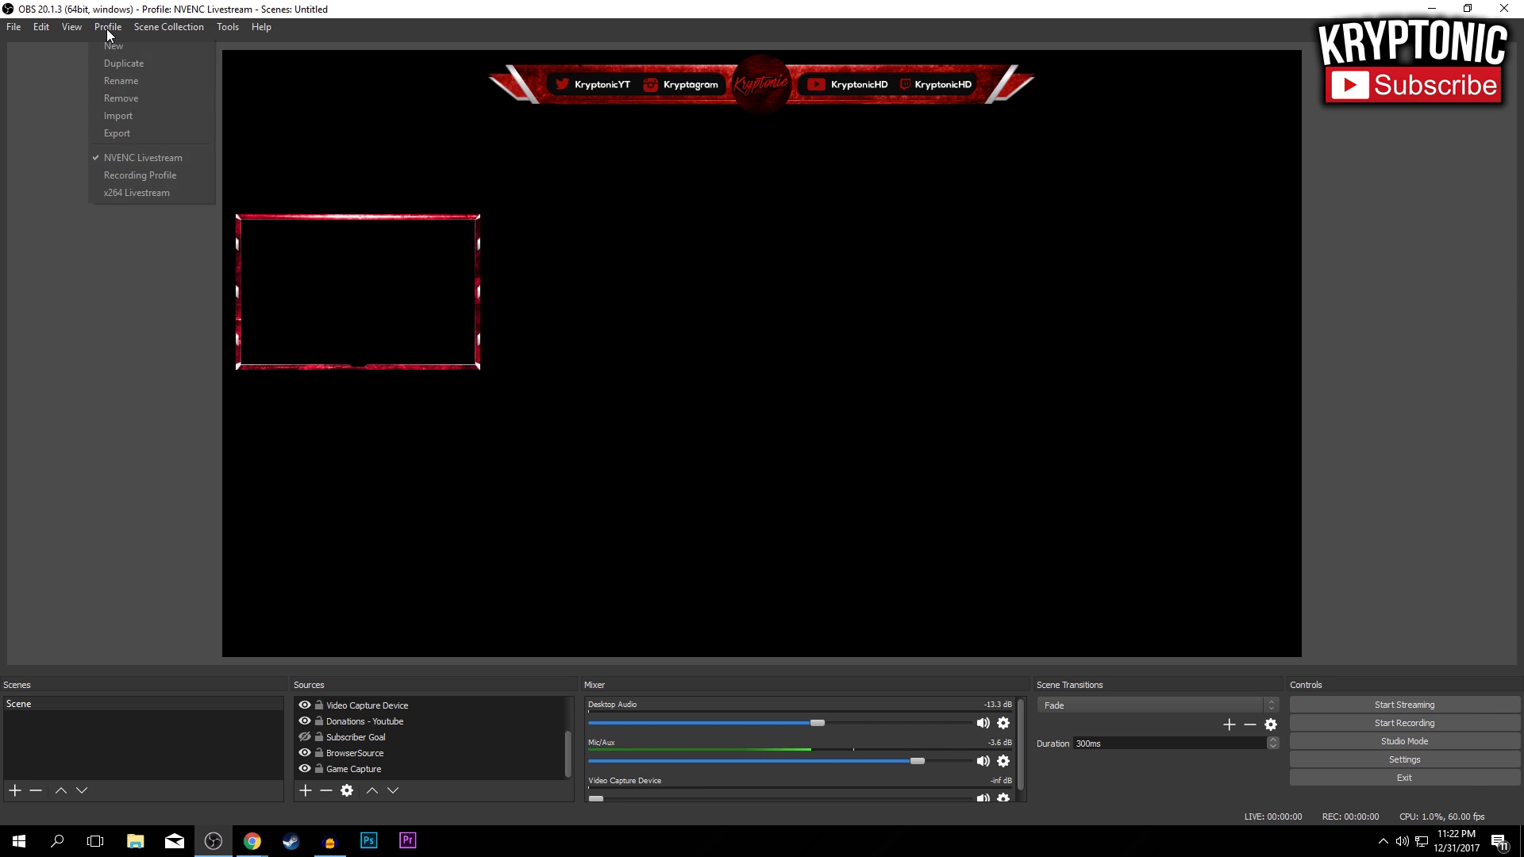
{"action": "left_click", "coordinate": [118, 192]}
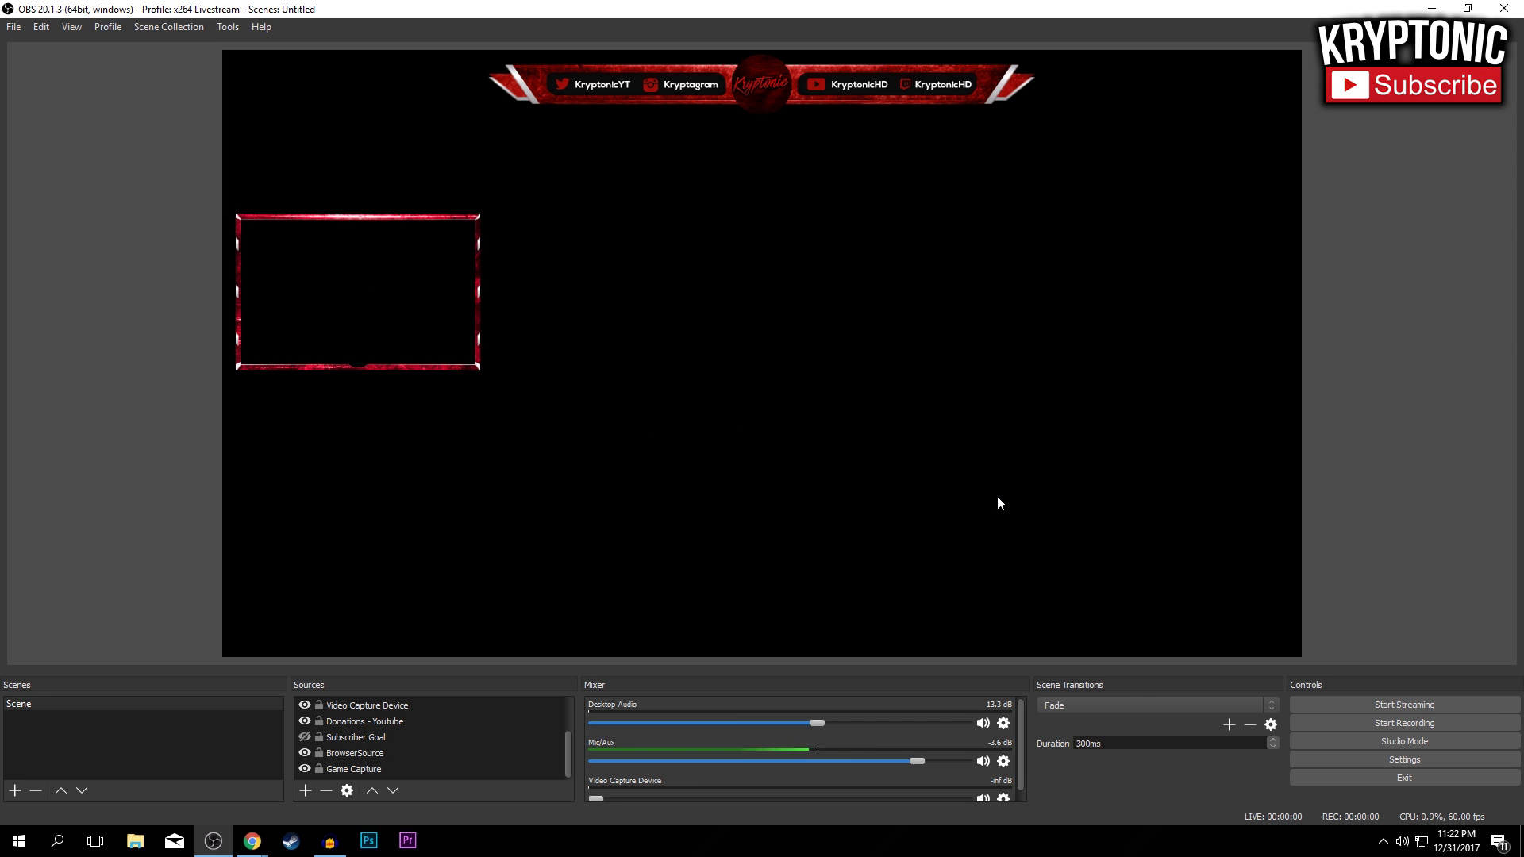
{"action": "left_click", "coordinate": [1402, 761]}
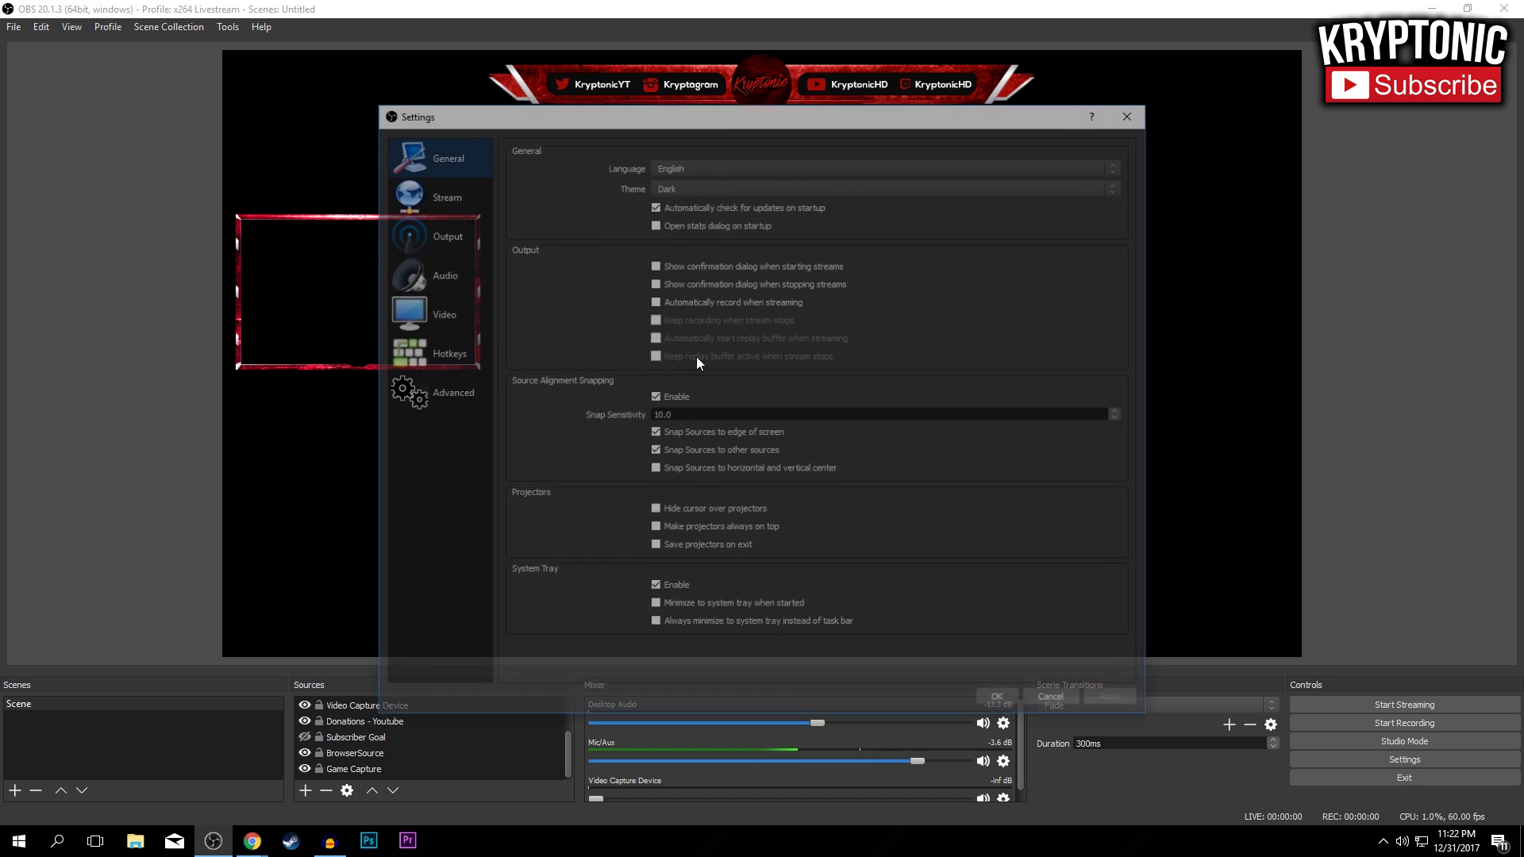
Set the x264 output's CPU Usage Preset to veryfast and encoder profile to main
{"action": "left_click", "coordinate": [446, 233]}
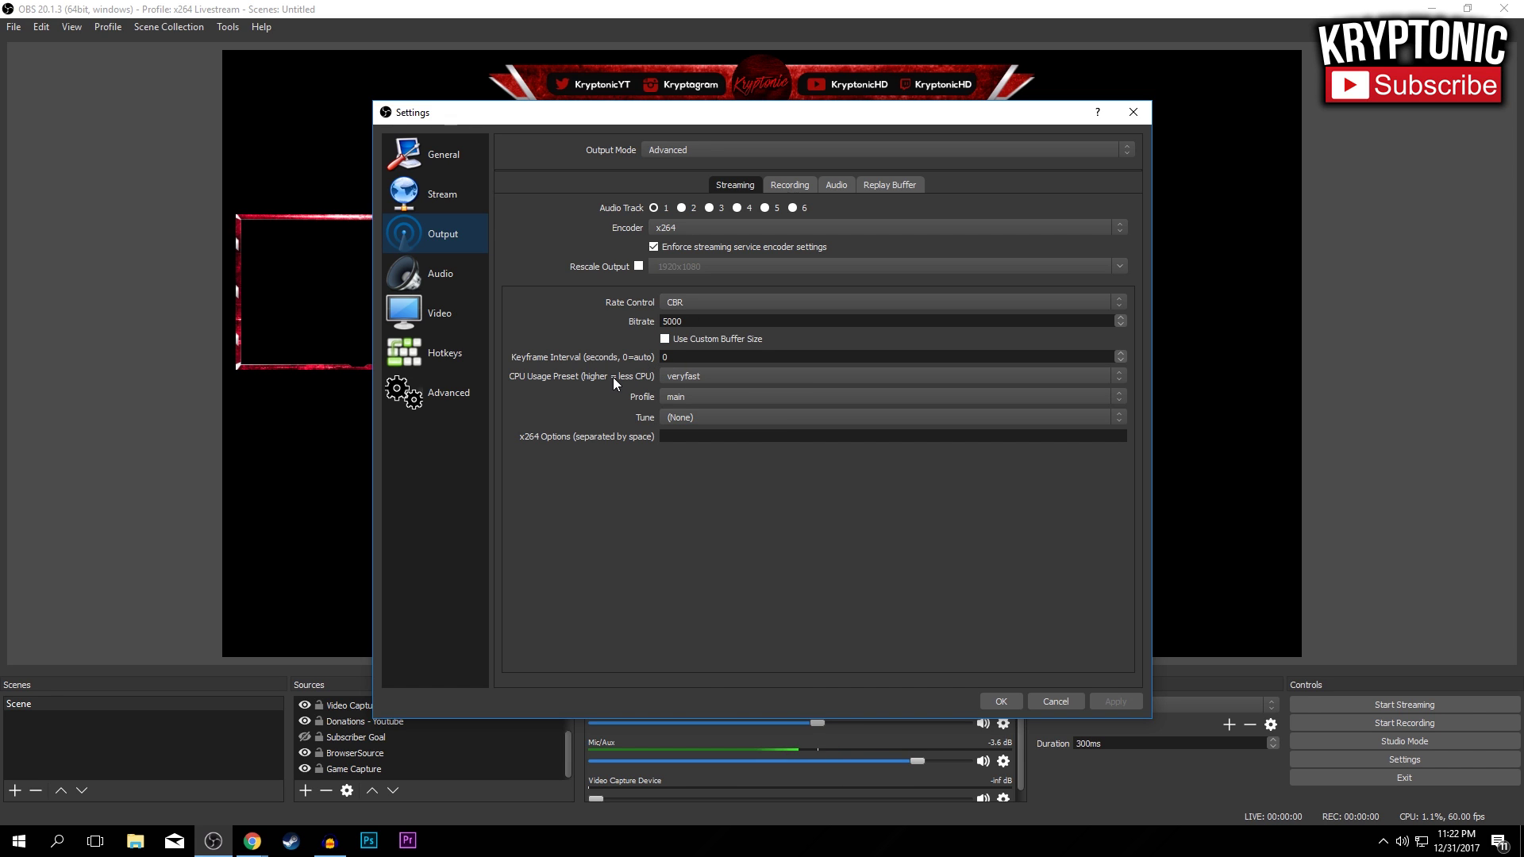
{"action": "left_click", "coordinate": [691, 378]}
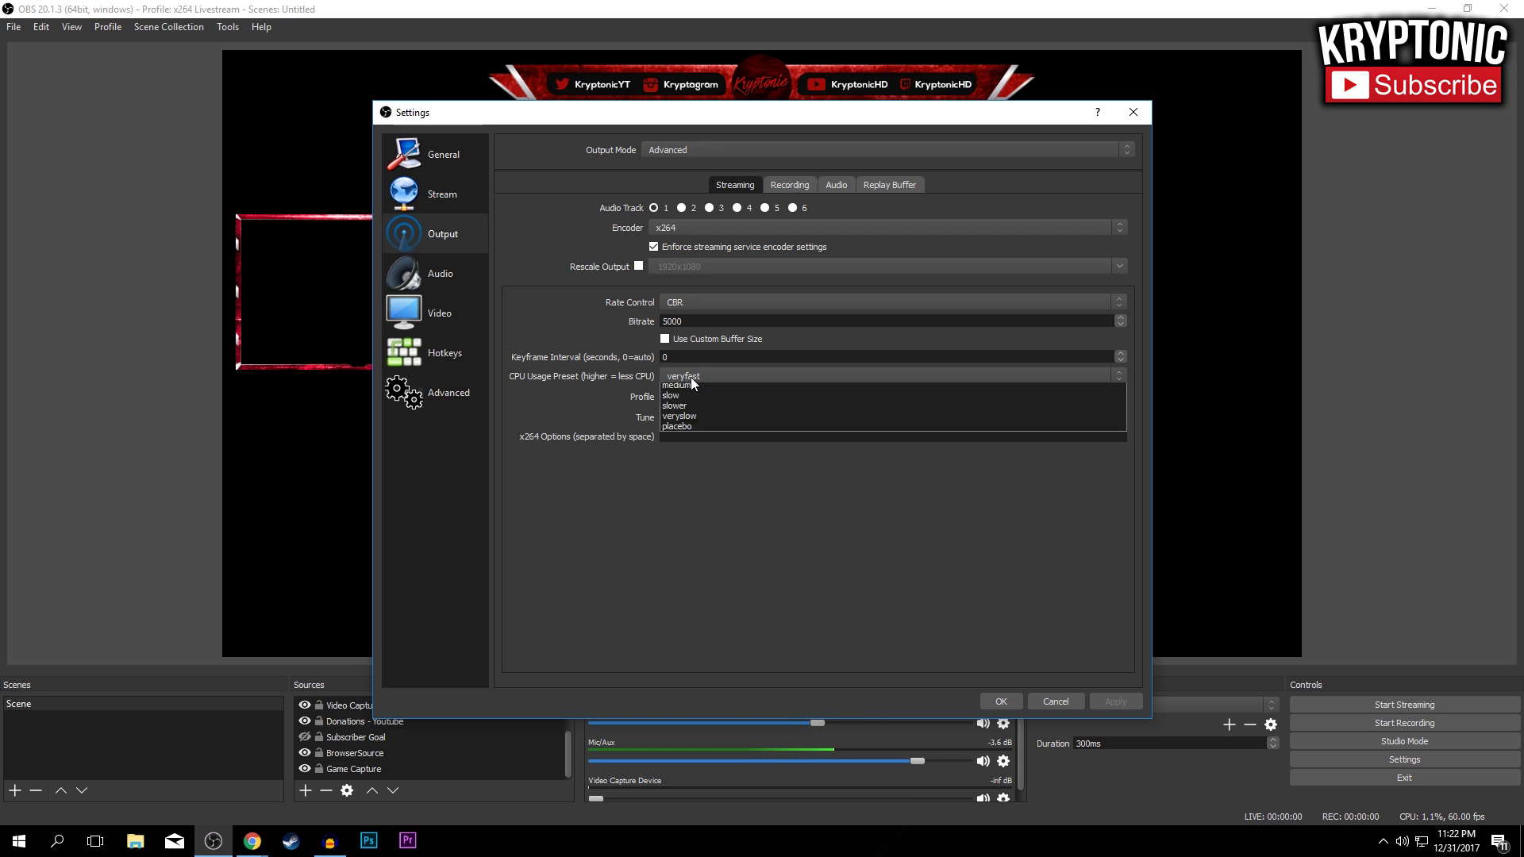
{"action": "left_click", "coordinate": [677, 386]}
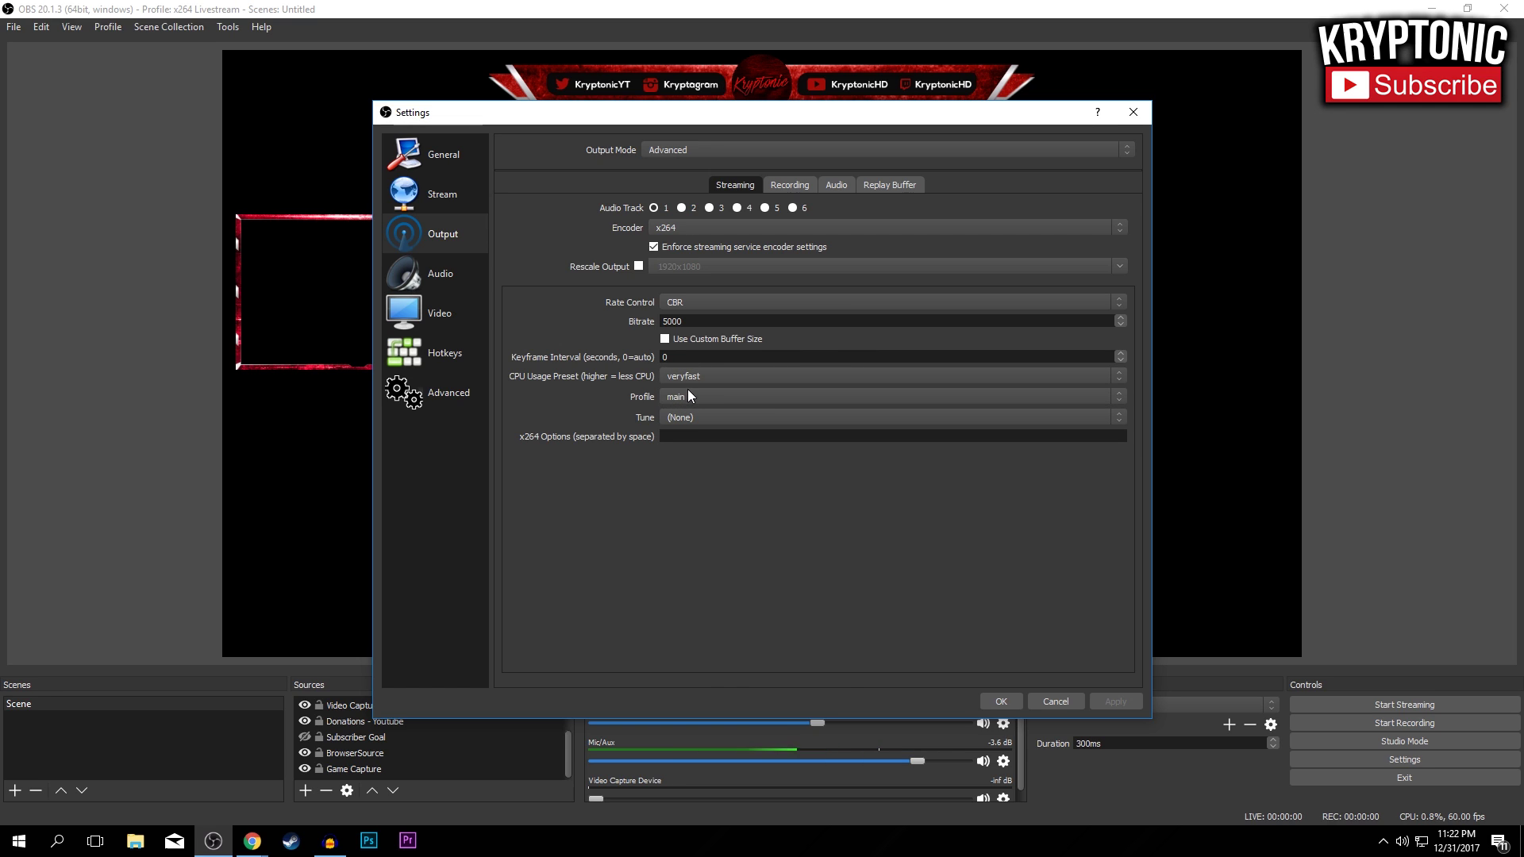
{"action": "left_click", "coordinate": [684, 396]}
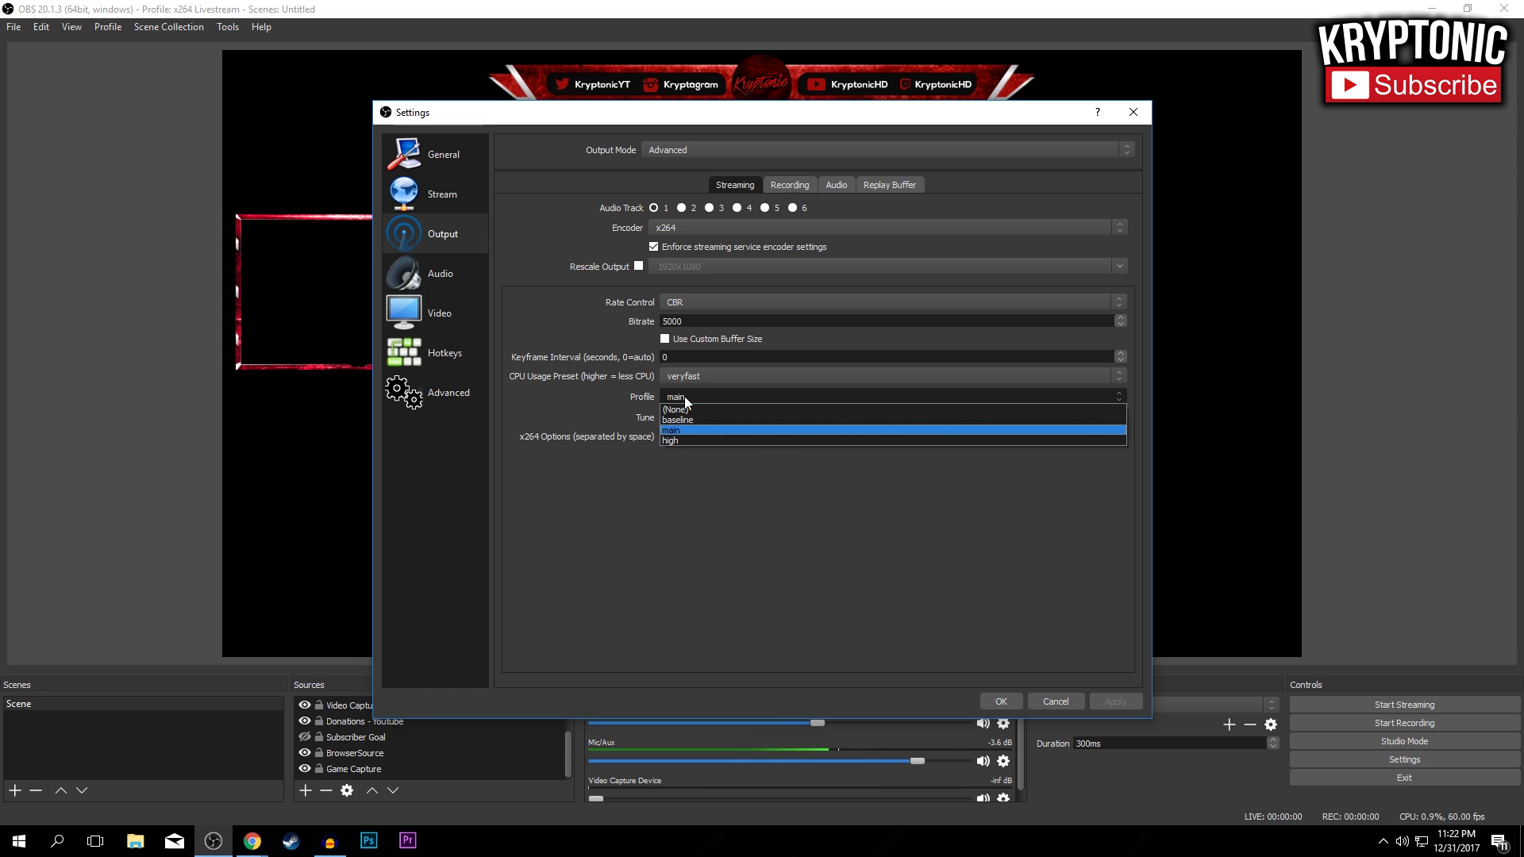
{"action": "left_click", "coordinate": [685, 399]}
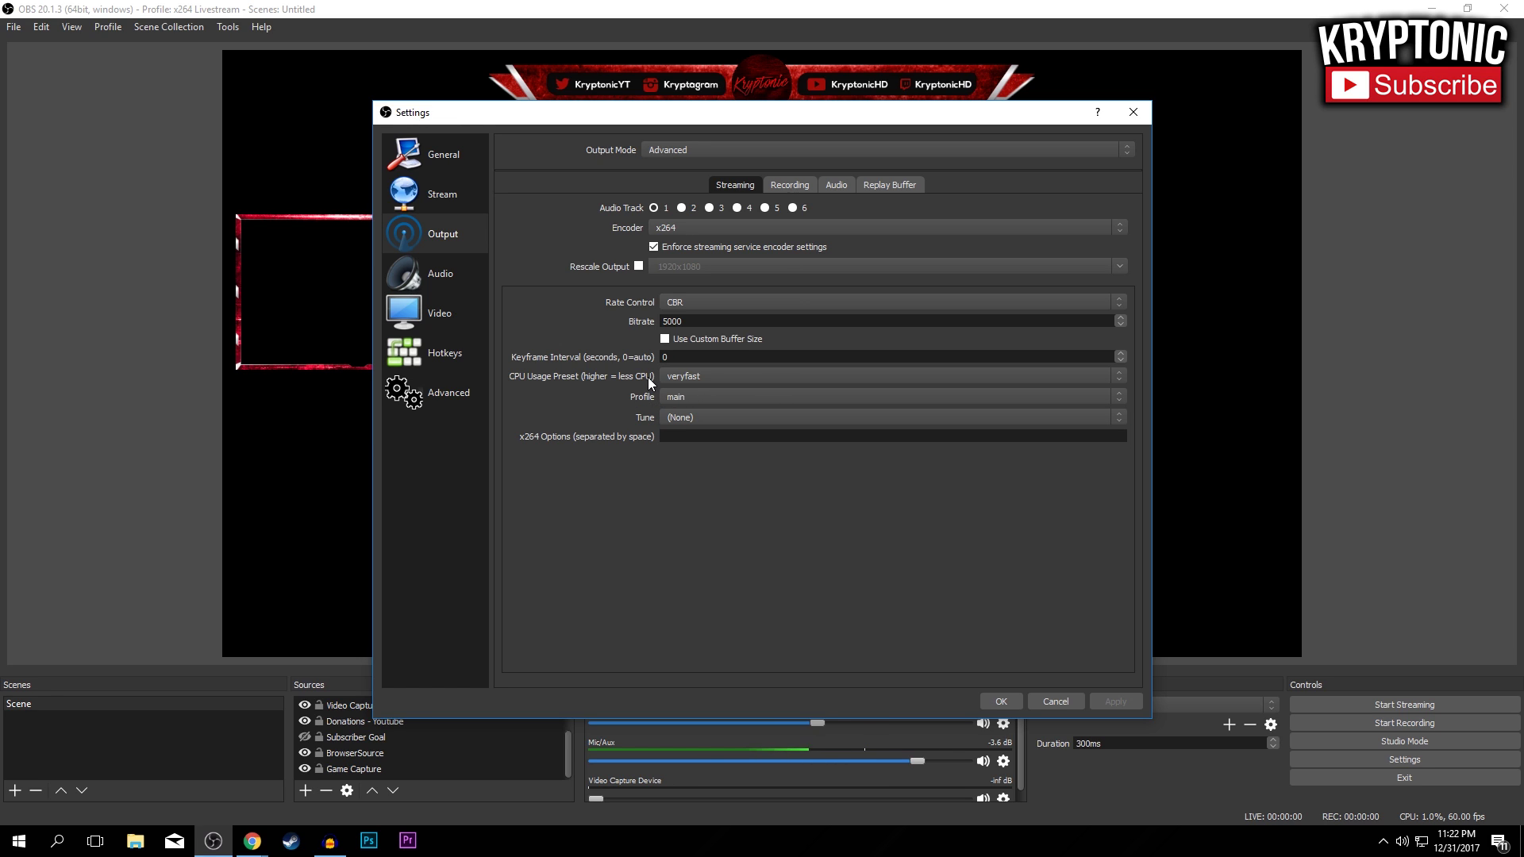
{"action": "left_click", "coordinate": [452, 309]}
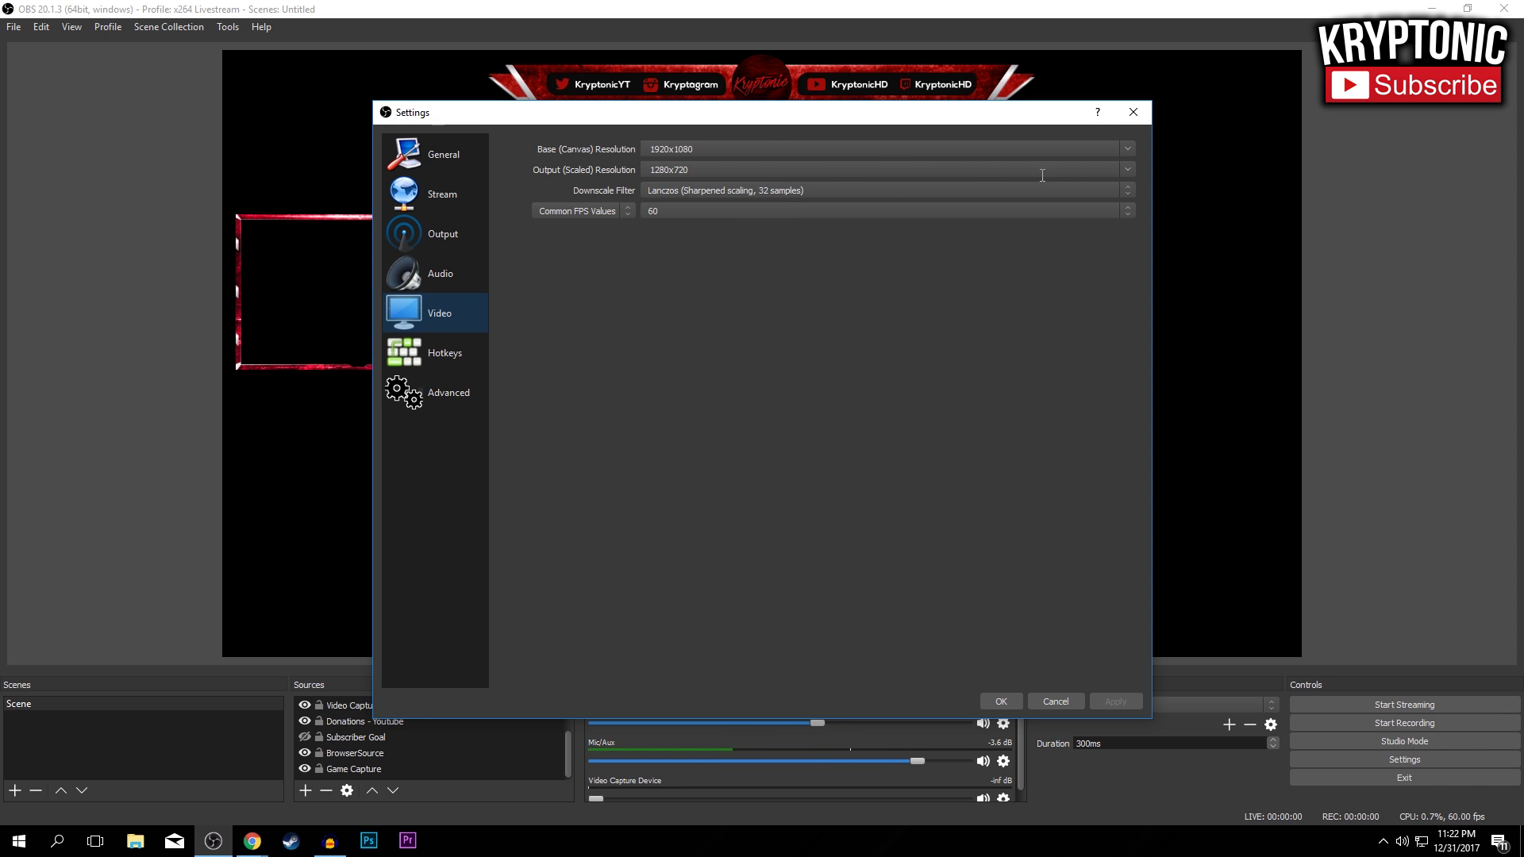
Scale the video output from 1920x1080 down to 1280x720, keeping 60 FPS
{"action": "left_click", "coordinate": [1125, 168]}
{"action": "left_click", "coordinate": [775, 188]}
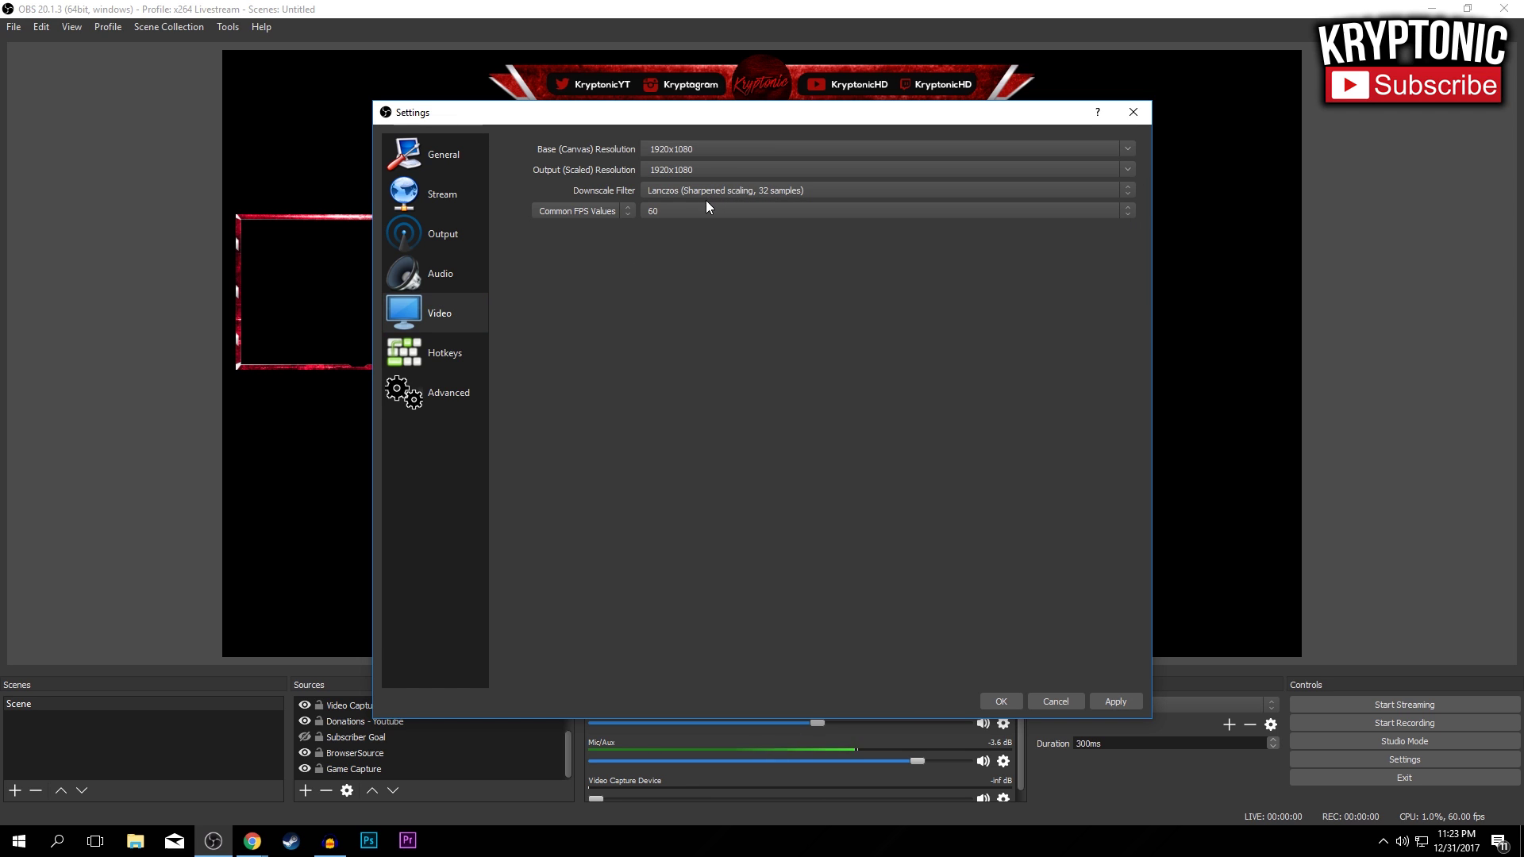
{"action": "left_click", "coordinate": [1064, 214]}
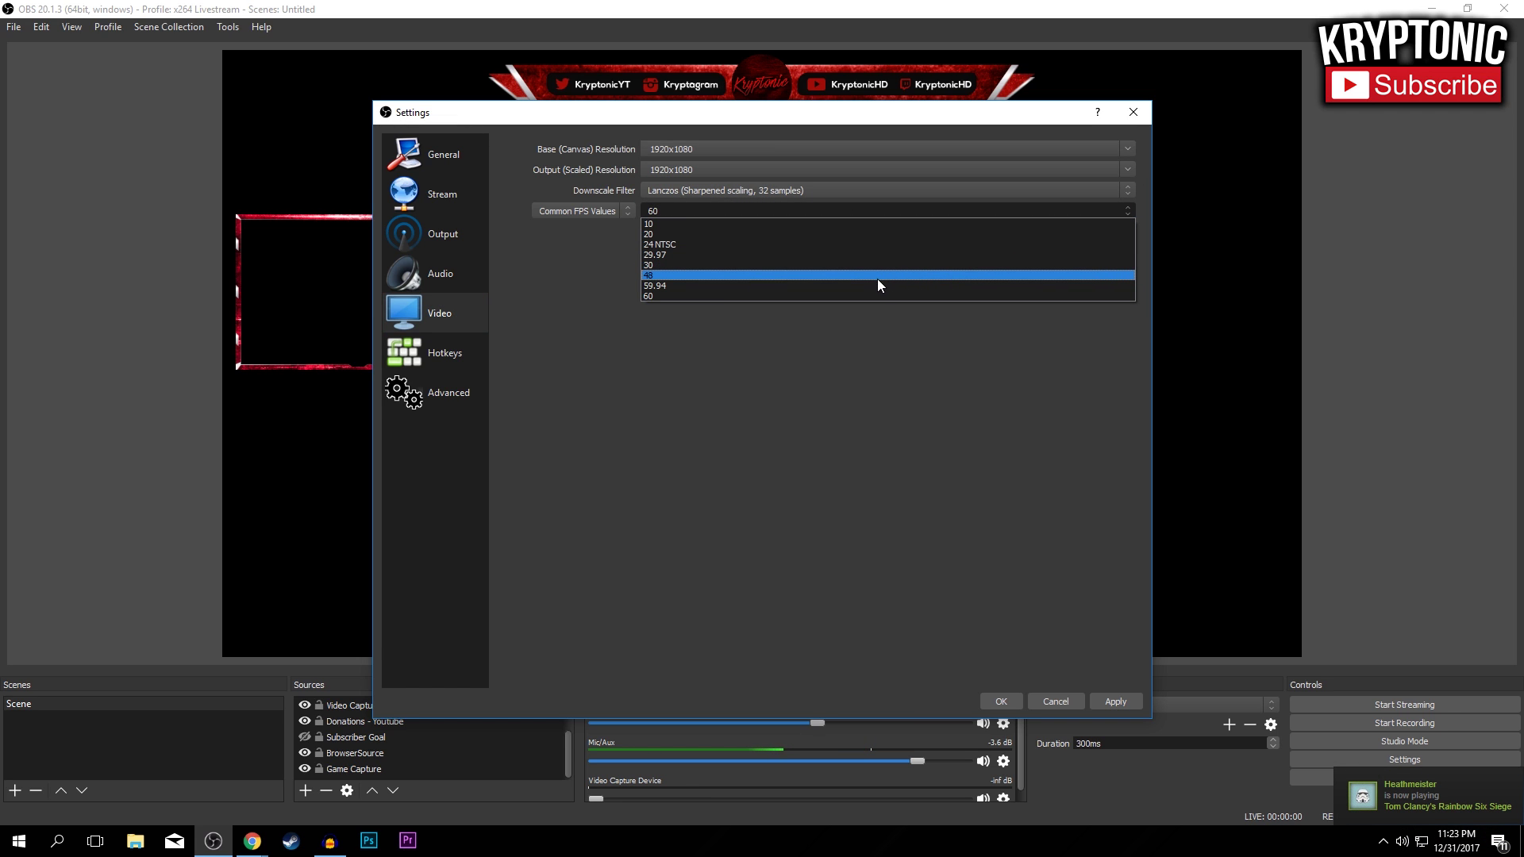
{"action": "left_click", "coordinate": [887, 265]}
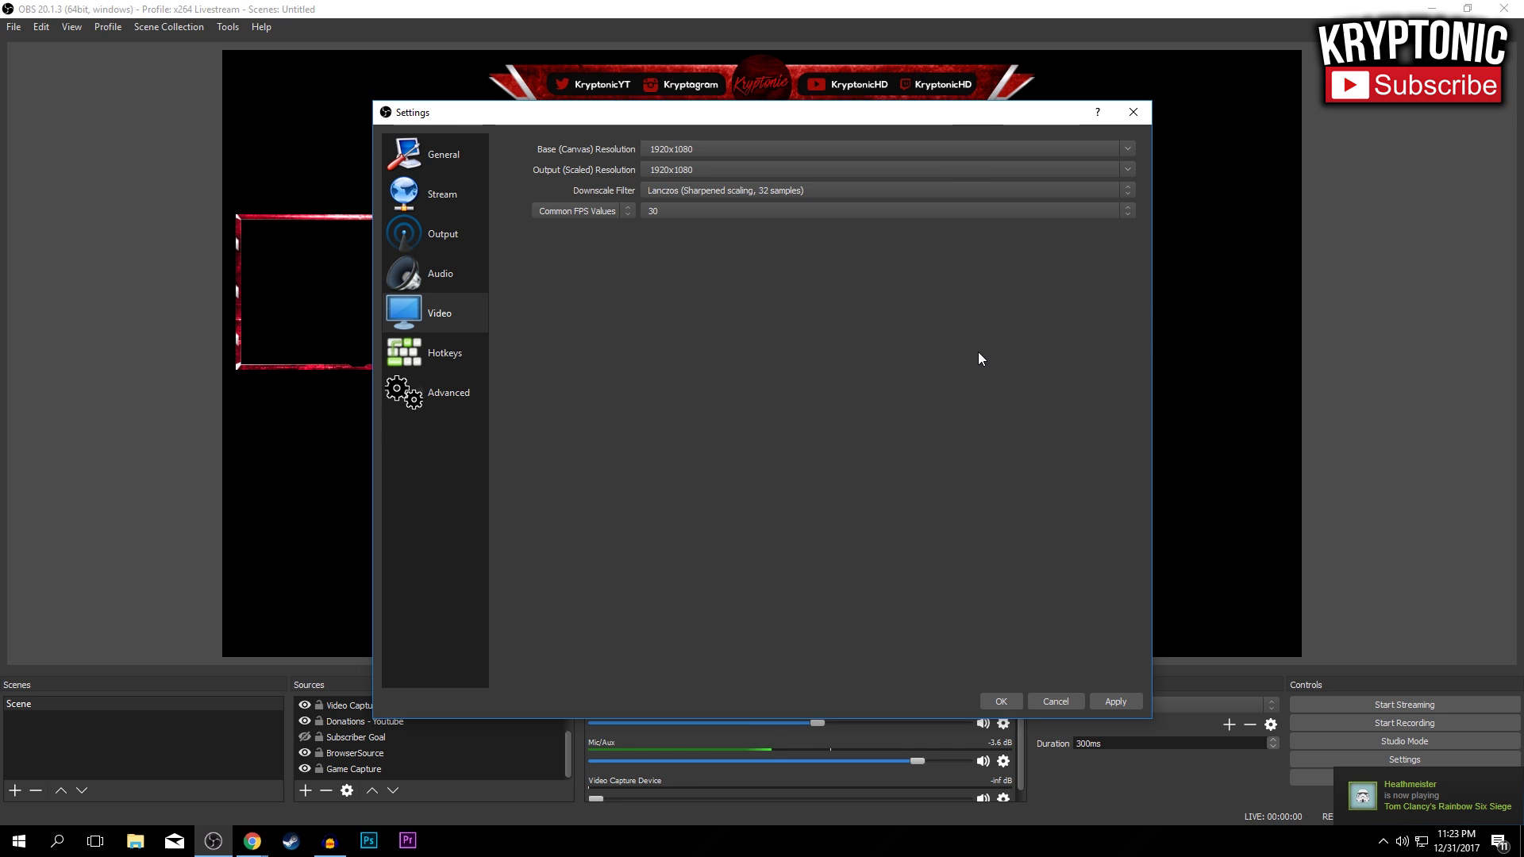
{"action": "left_click", "coordinate": [848, 211]}
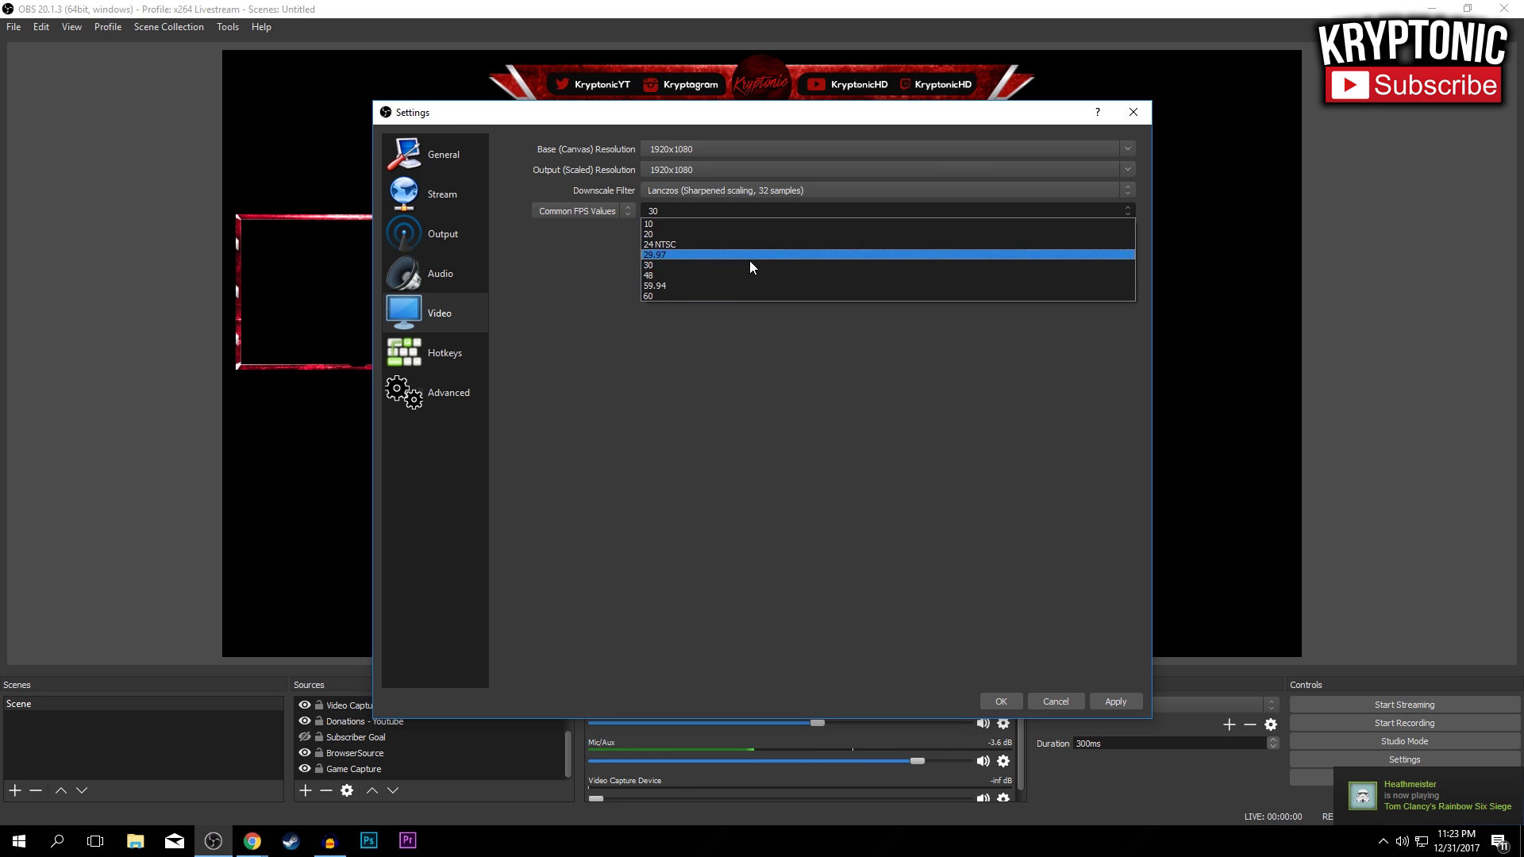
{"action": "left_click", "coordinate": [722, 296]}
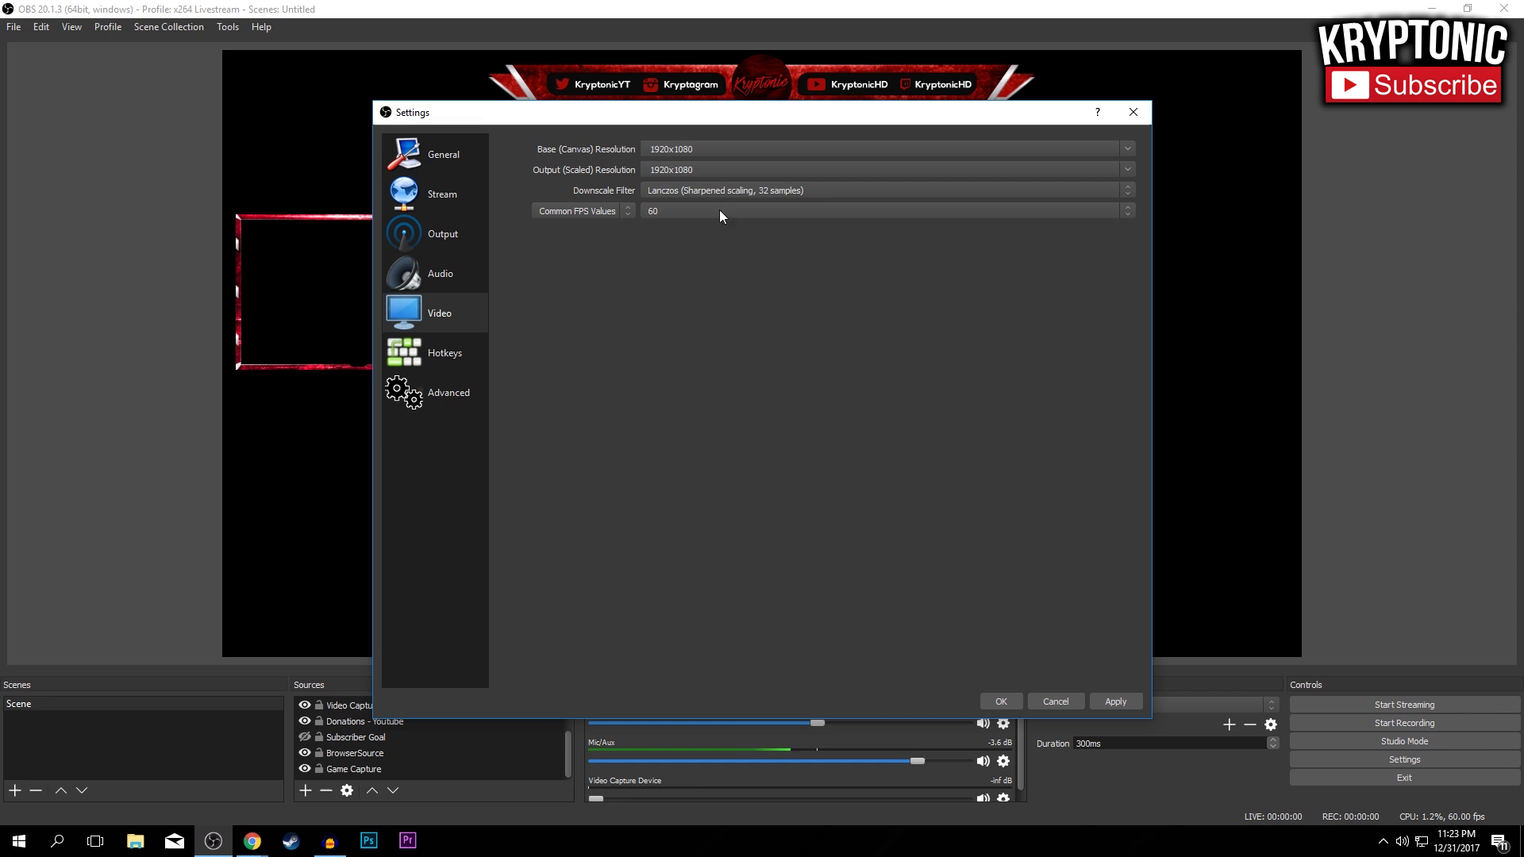
{"action": "left_click", "coordinate": [1119, 169]}
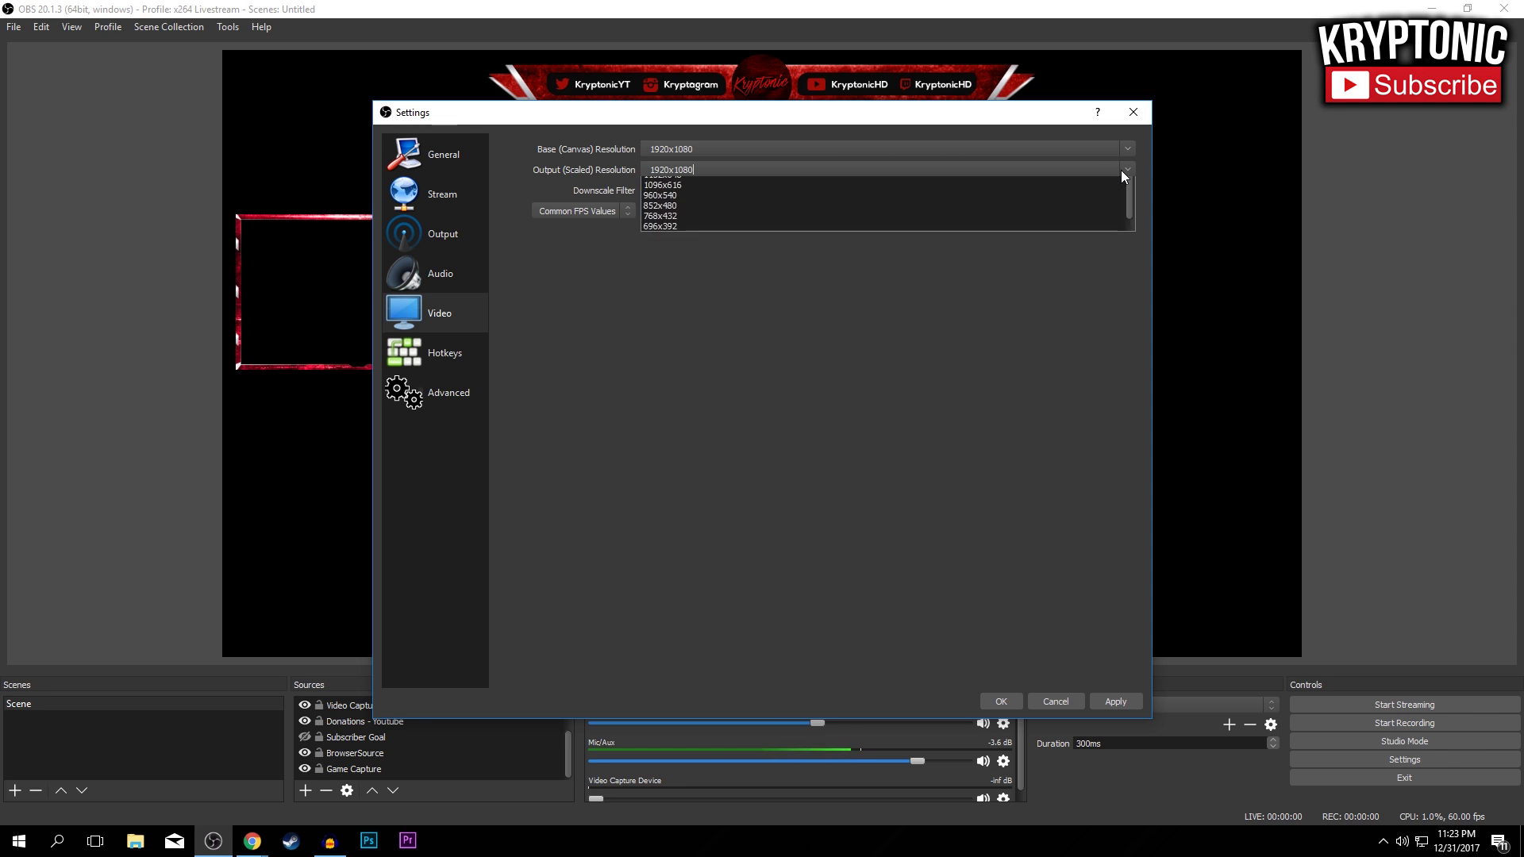
{"action": "left_click", "coordinate": [820, 214]}
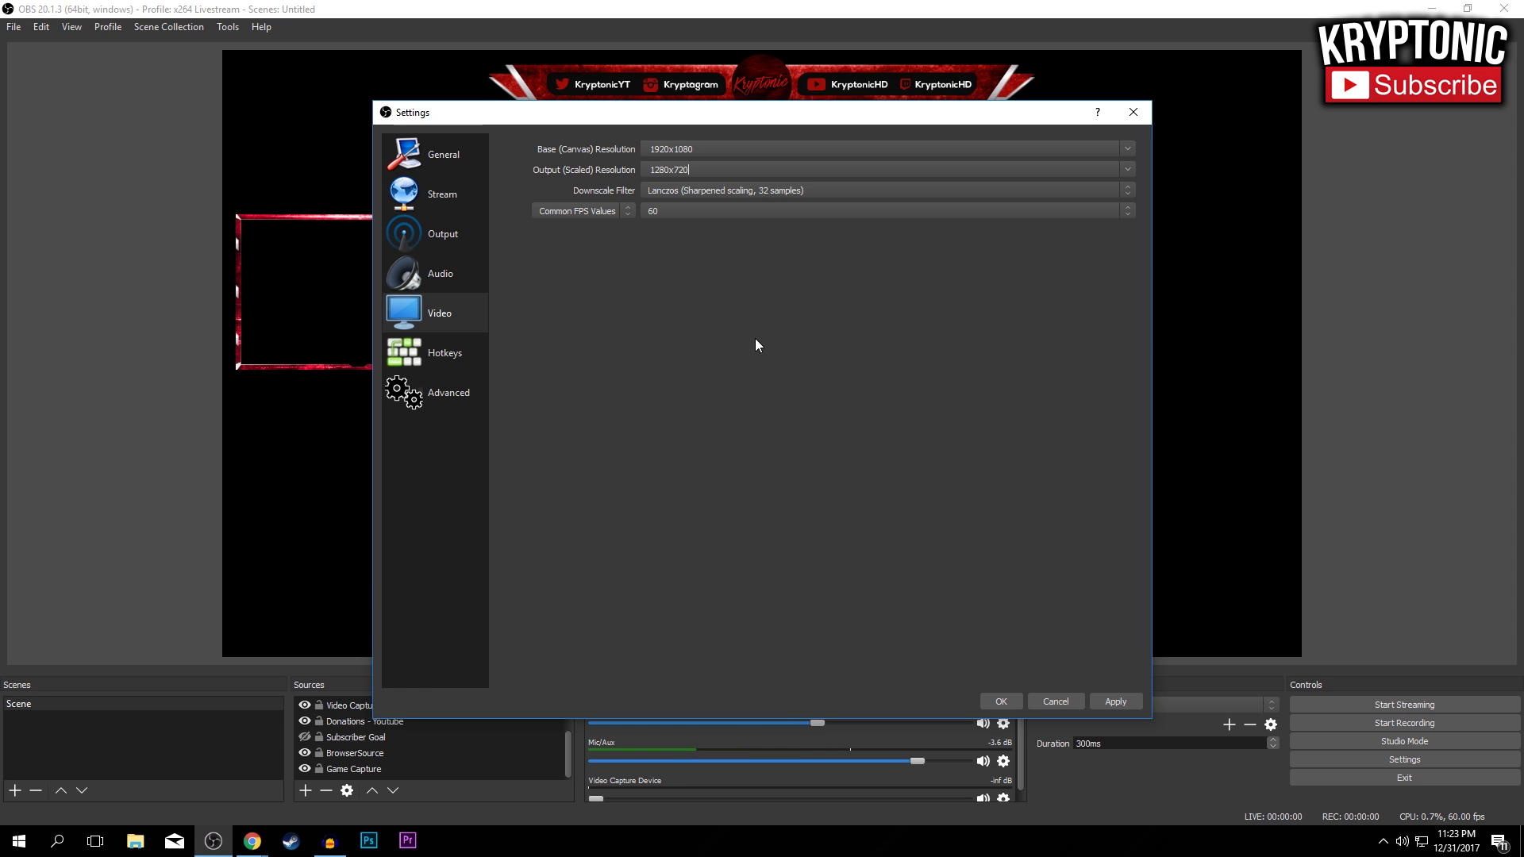
{"action": "left_click", "coordinate": [464, 392]}
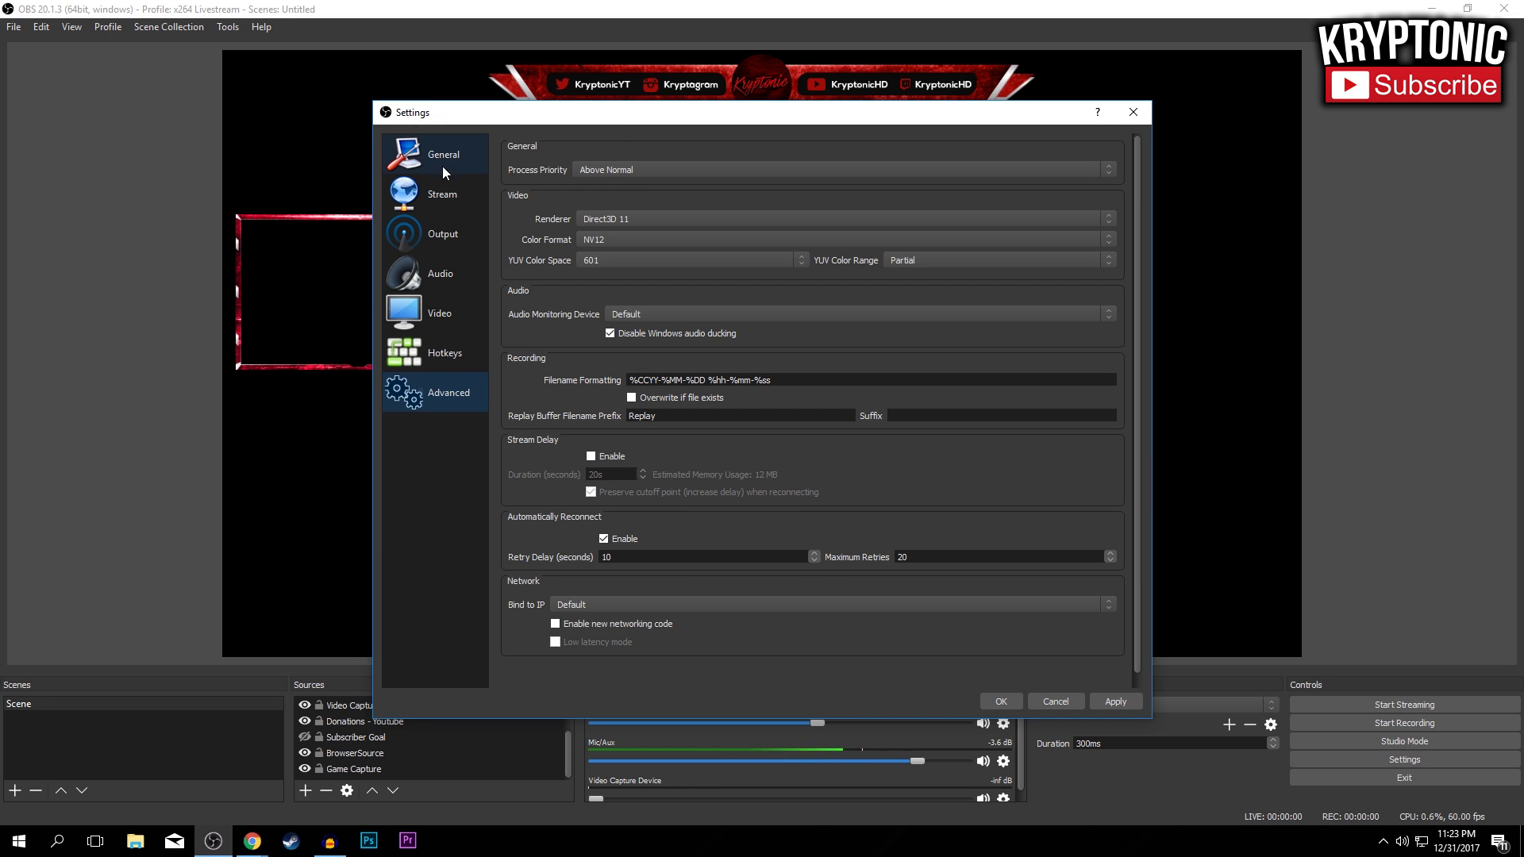
Look over the Audio settings page, then return to the Video page
{"action": "left_click", "coordinate": [472, 260]}
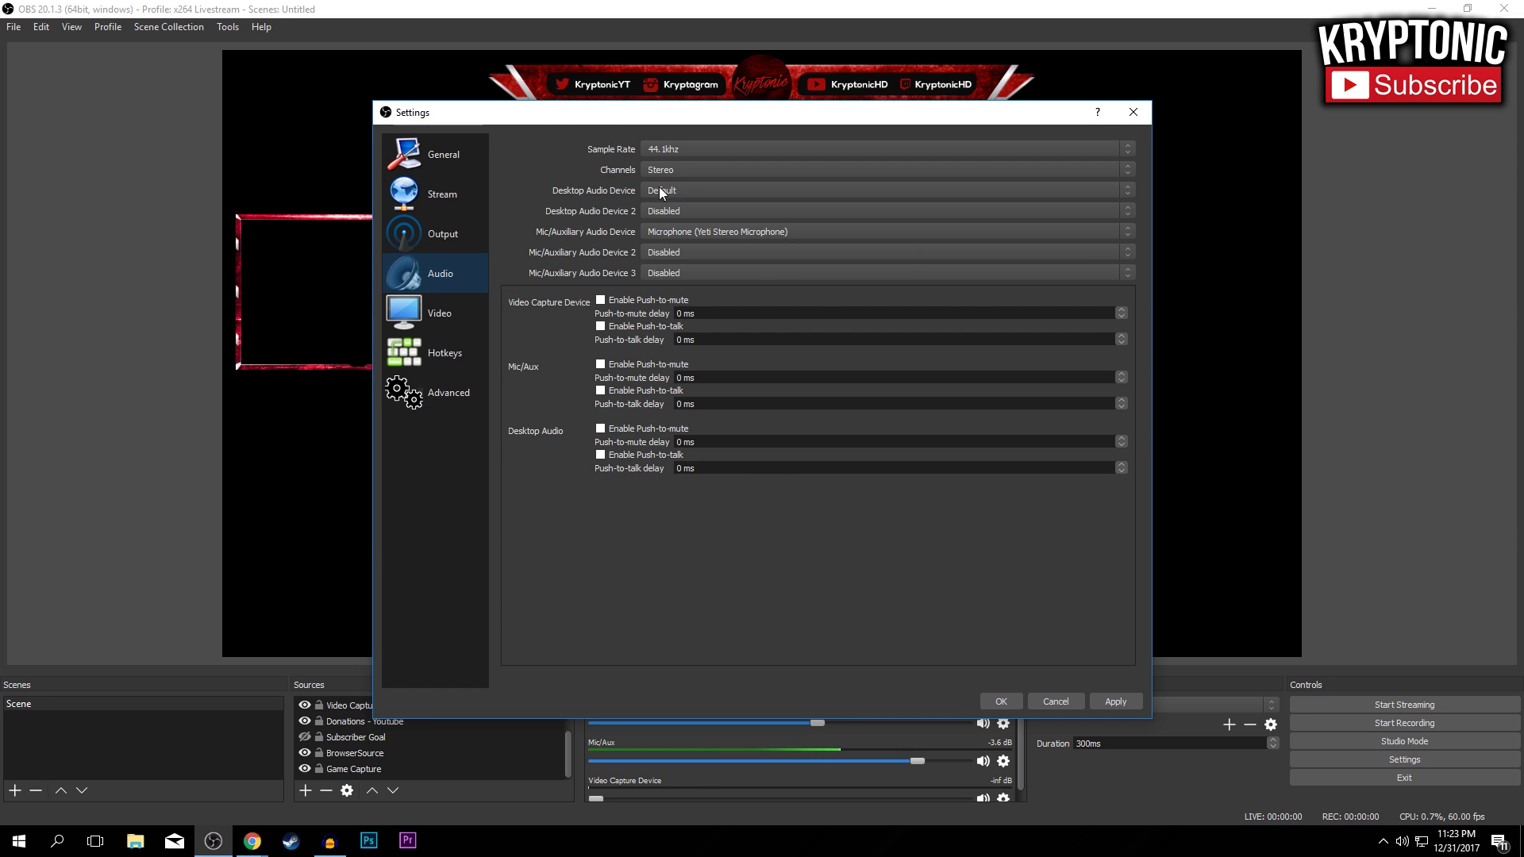
{"action": "left_click", "coordinate": [431, 310]}
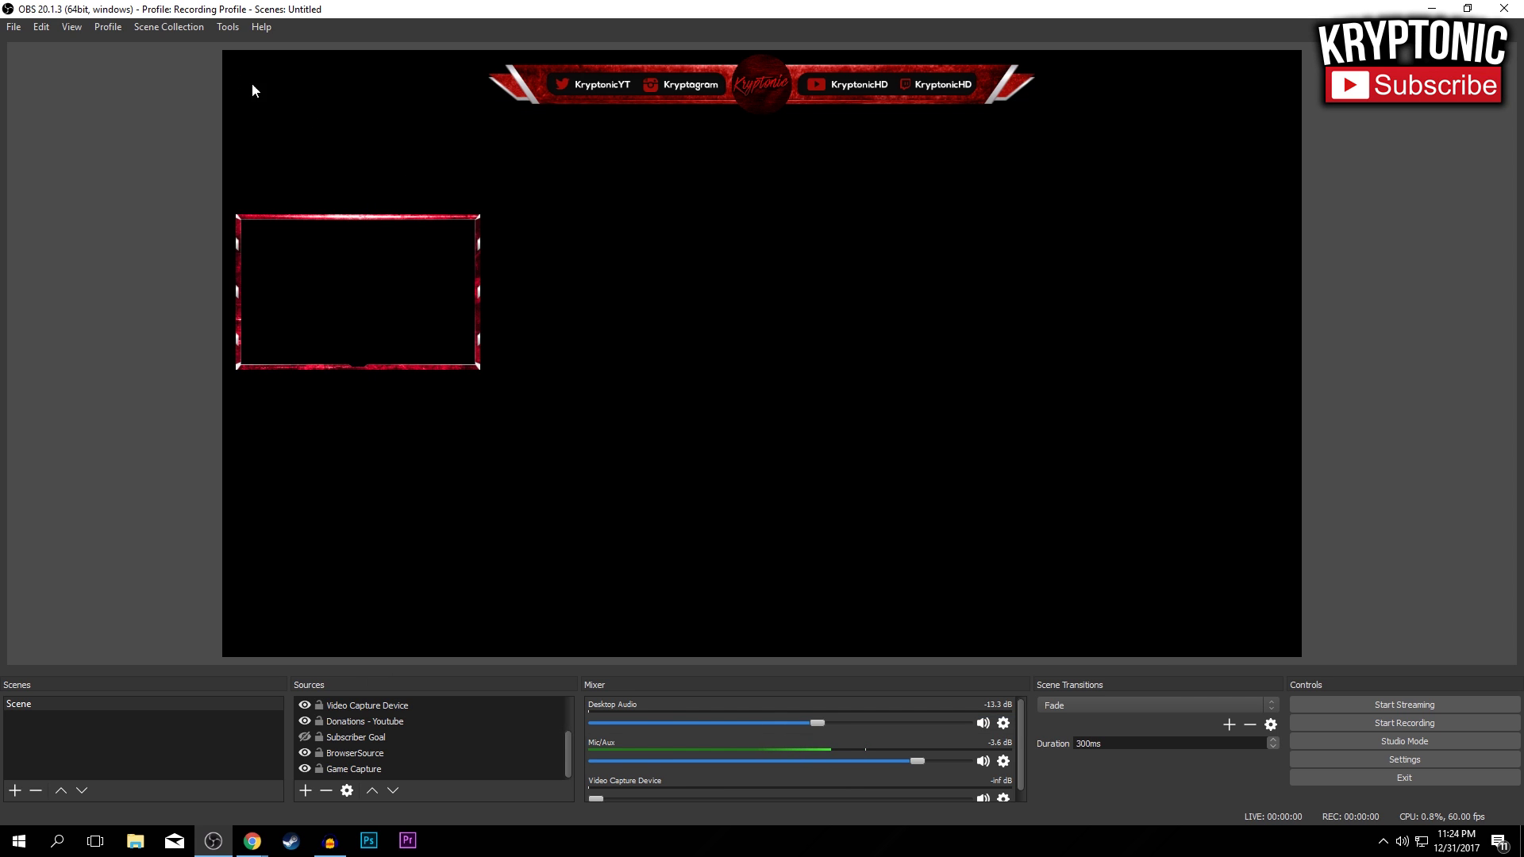
Keep Recording Profile active and open its Output settings
{"action": "left_click", "coordinate": [116, 22]}
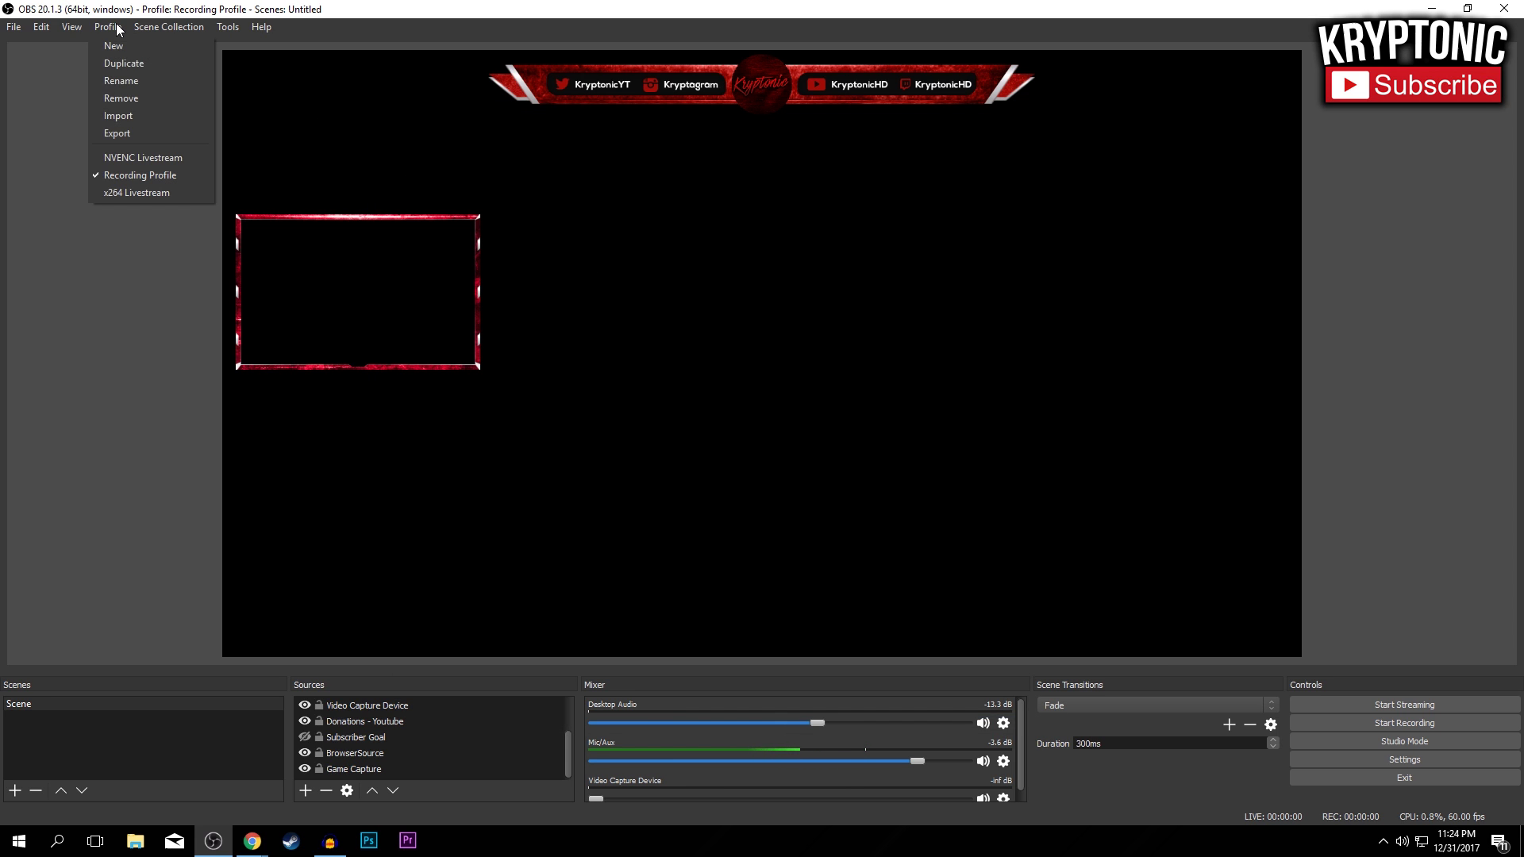
{"action": "left_click", "coordinate": [131, 182]}
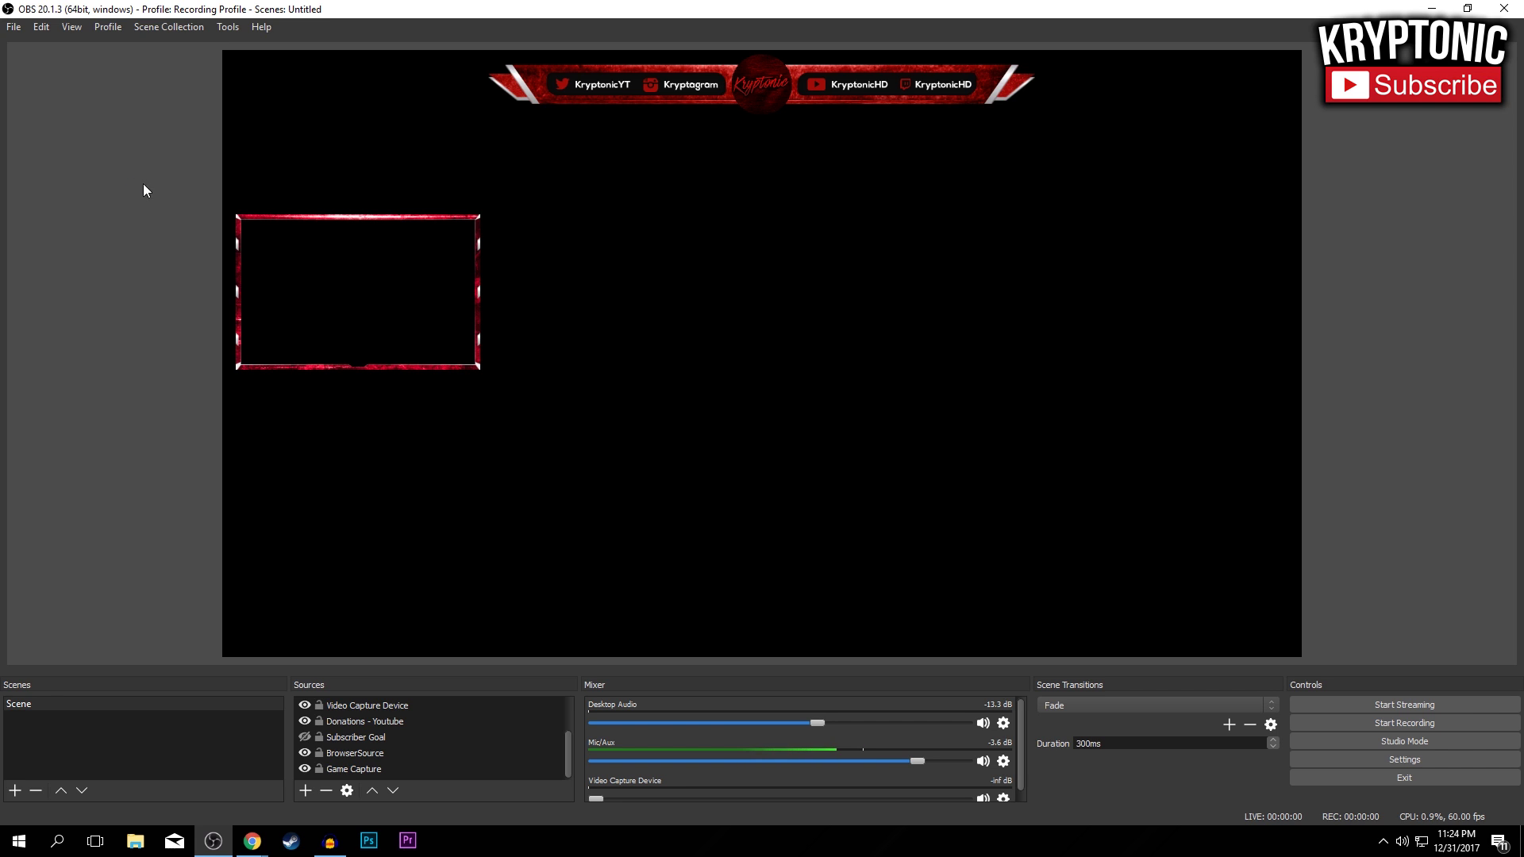
{"action": "left_click", "coordinate": [1370, 762]}
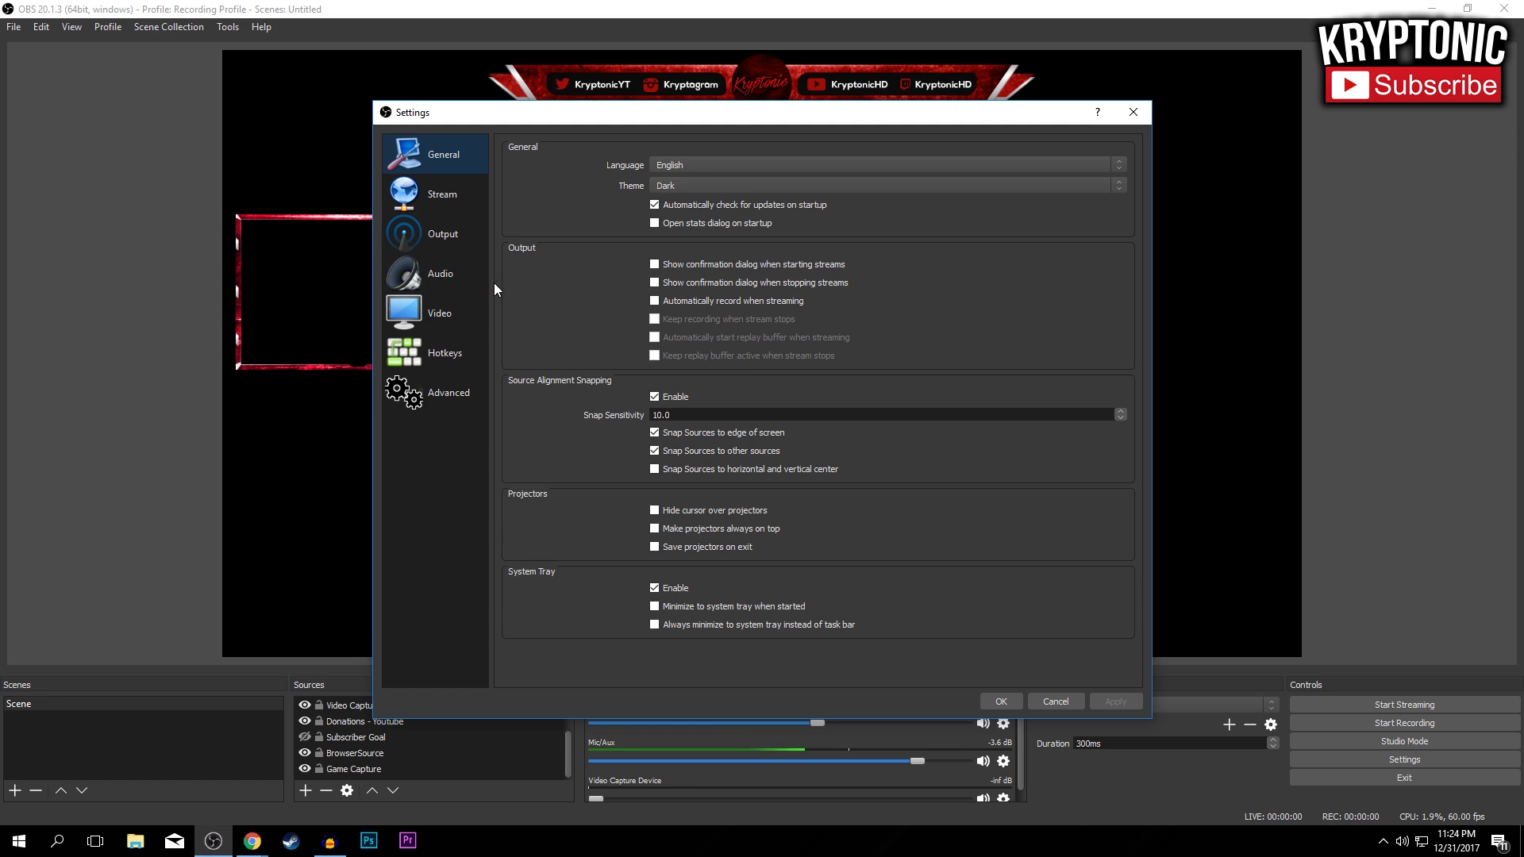
{"action": "left_click", "coordinate": [425, 227]}
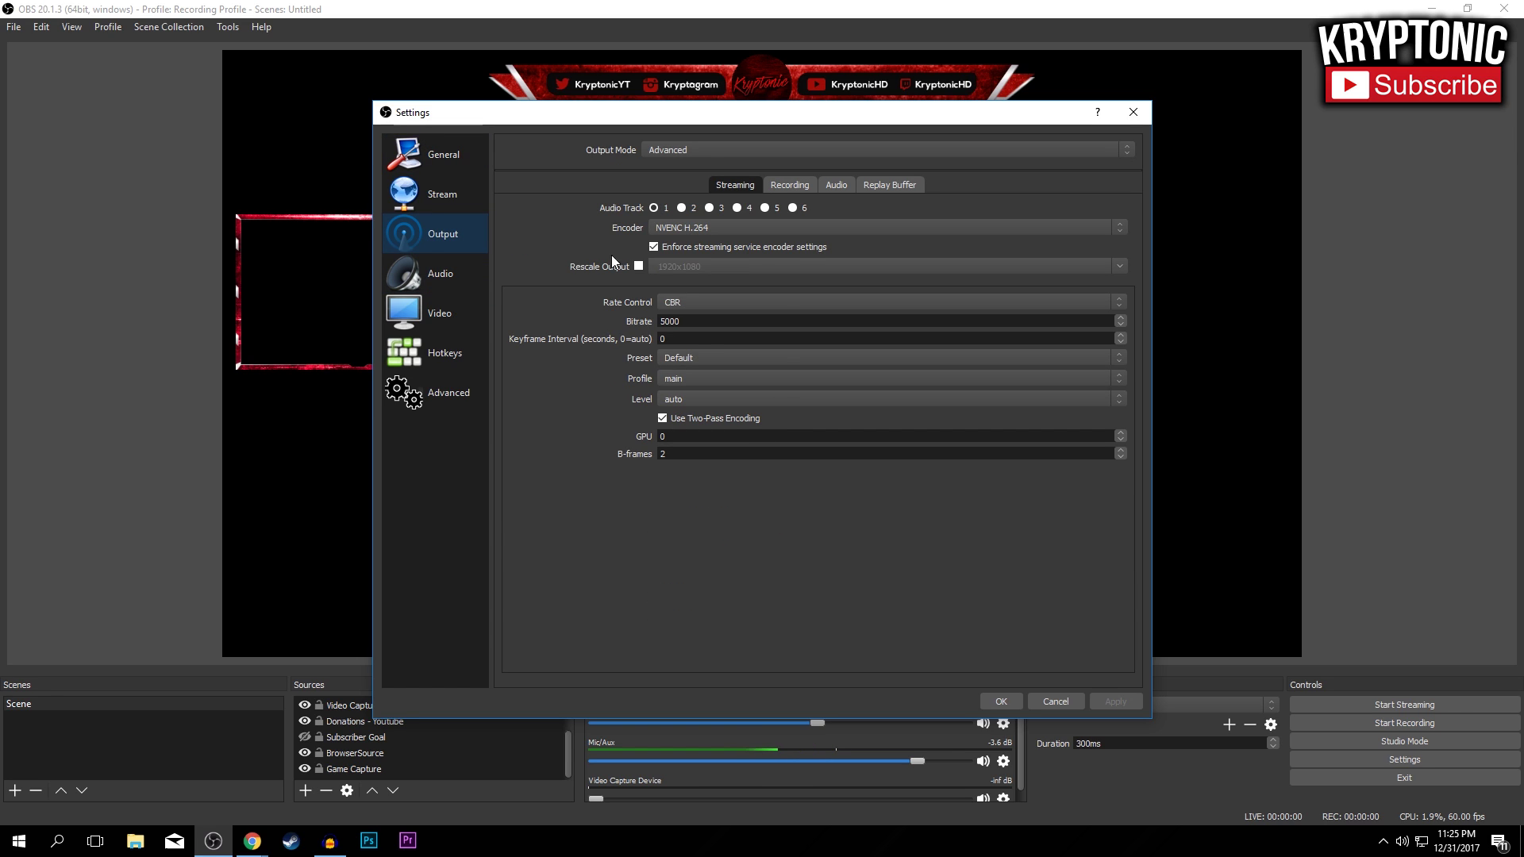
Switch Output Mode to Simple and then back to Advanced
{"action": "left_click", "coordinate": [687, 149]}
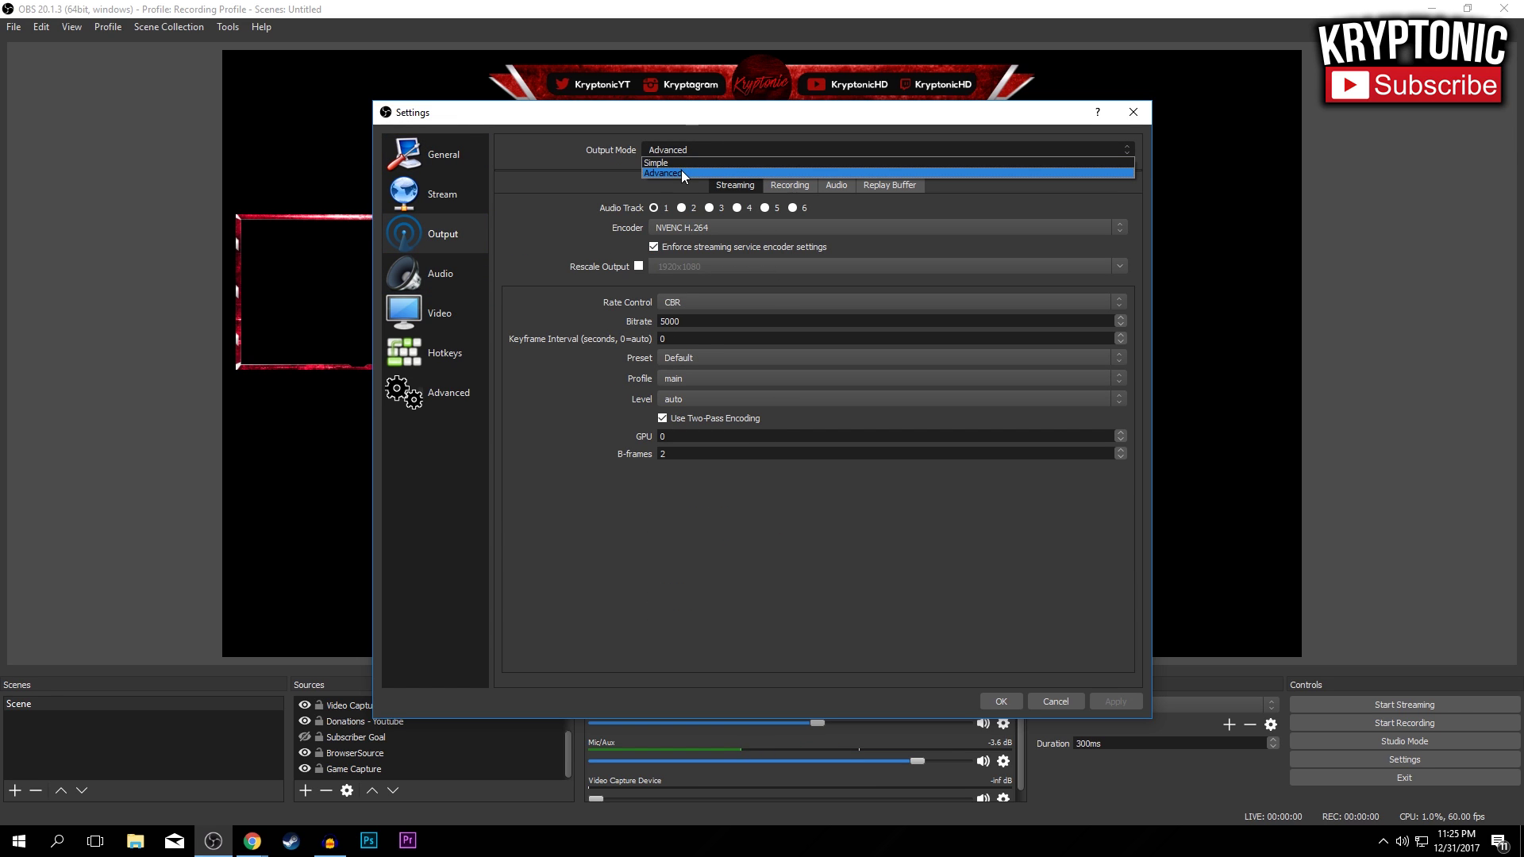
{"action": "left_click", "coordinate": [681, 170]}
{"action": "left_click", "coordinate": [684, 147]}
{"action": "left_click", "coordinate": [685, 156]}
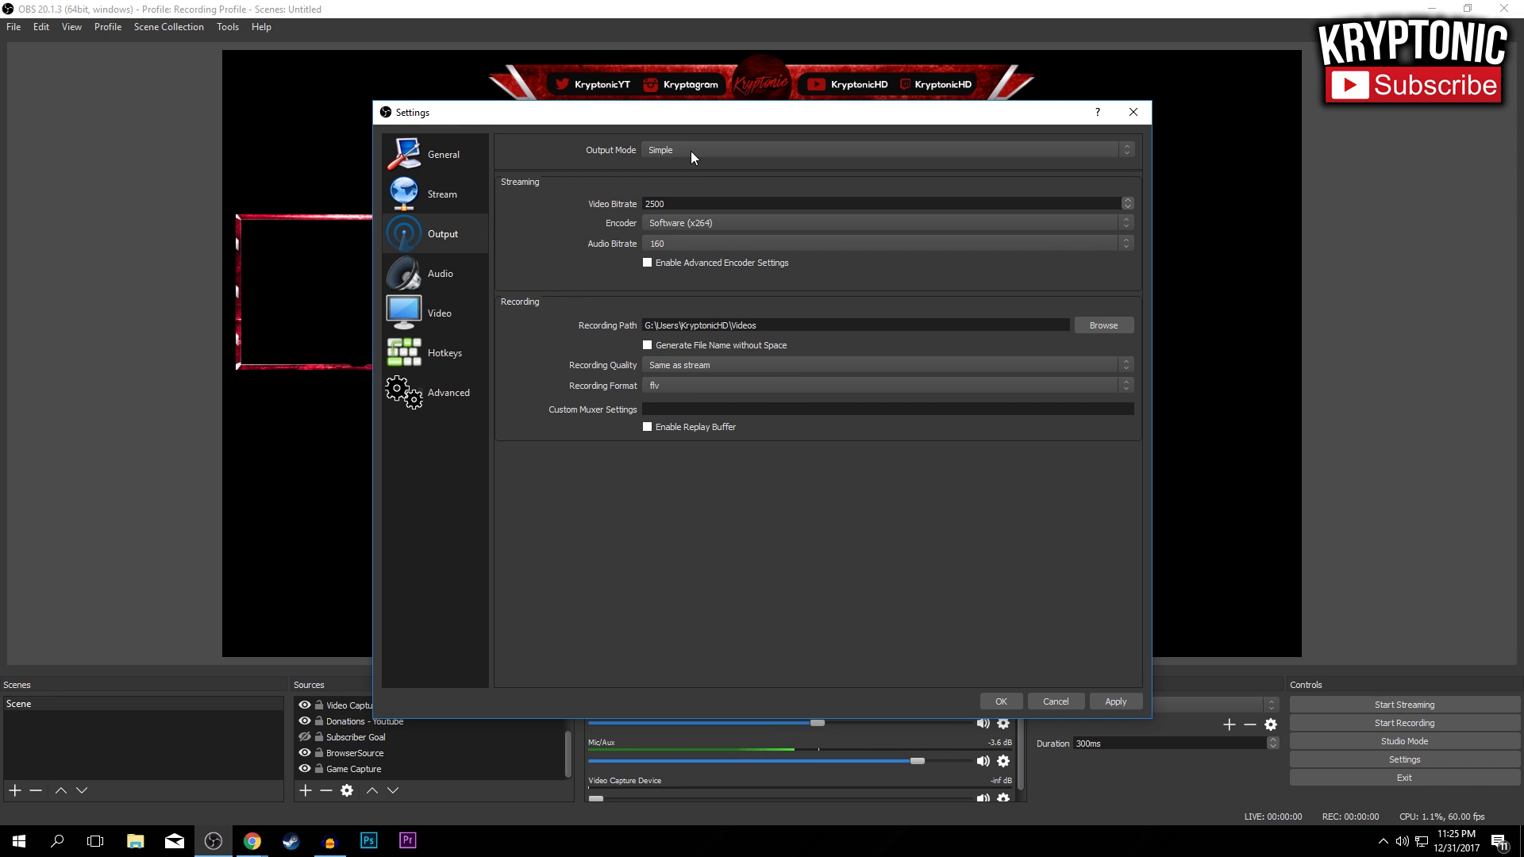
{"action": "left_click", "coordinate": [691, 151]}
{"action": "left_click", "coordinate": [693, 173]}
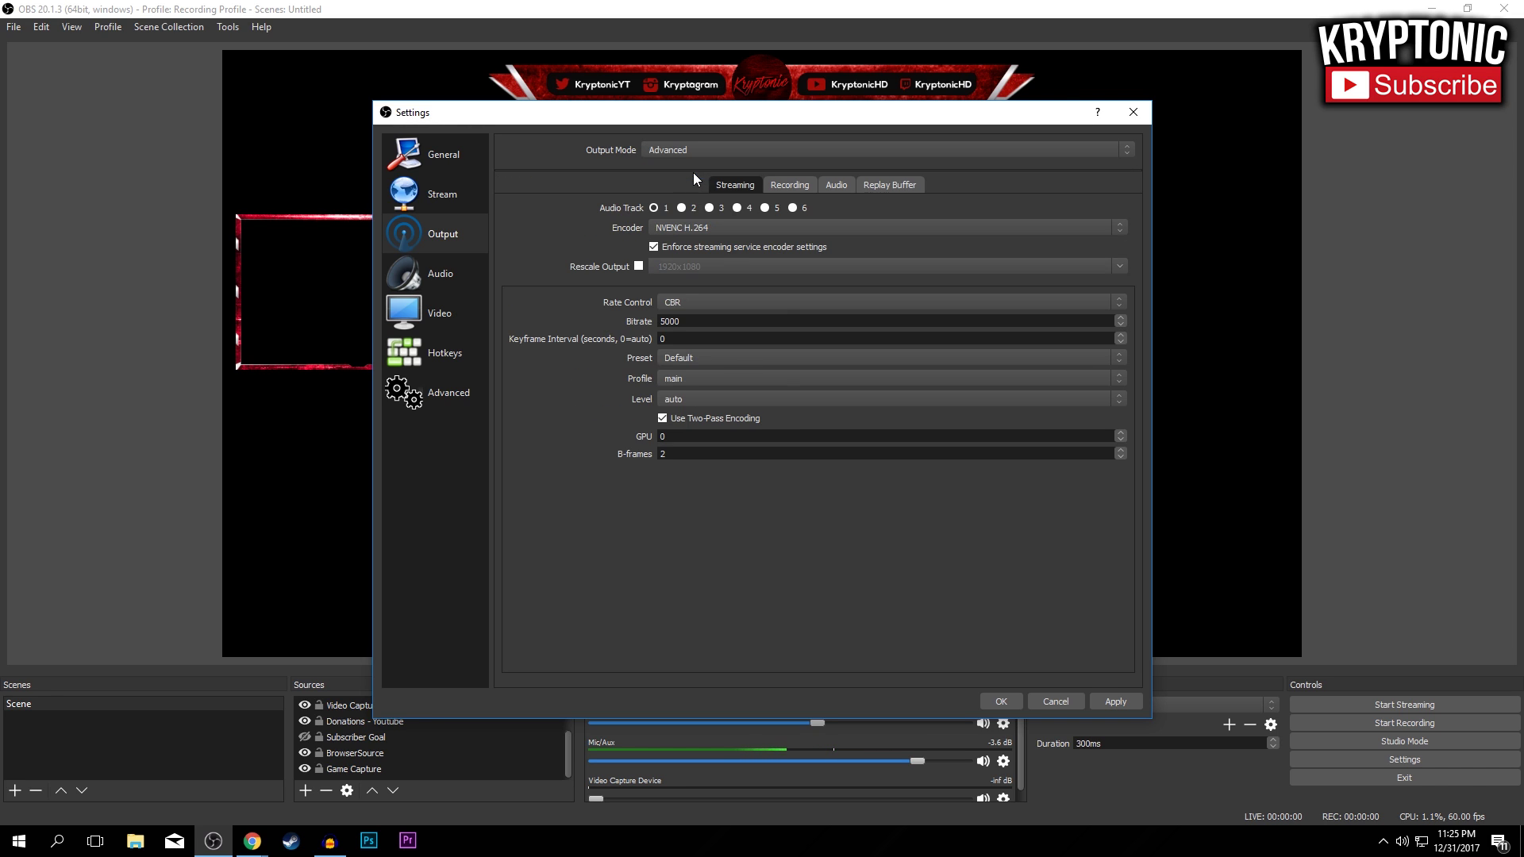
In the Recording tab, confirm mp4 as the recording format and NVENC H.264 as the encoder
{"action": "left_click", "coordinate": [780, 184]}
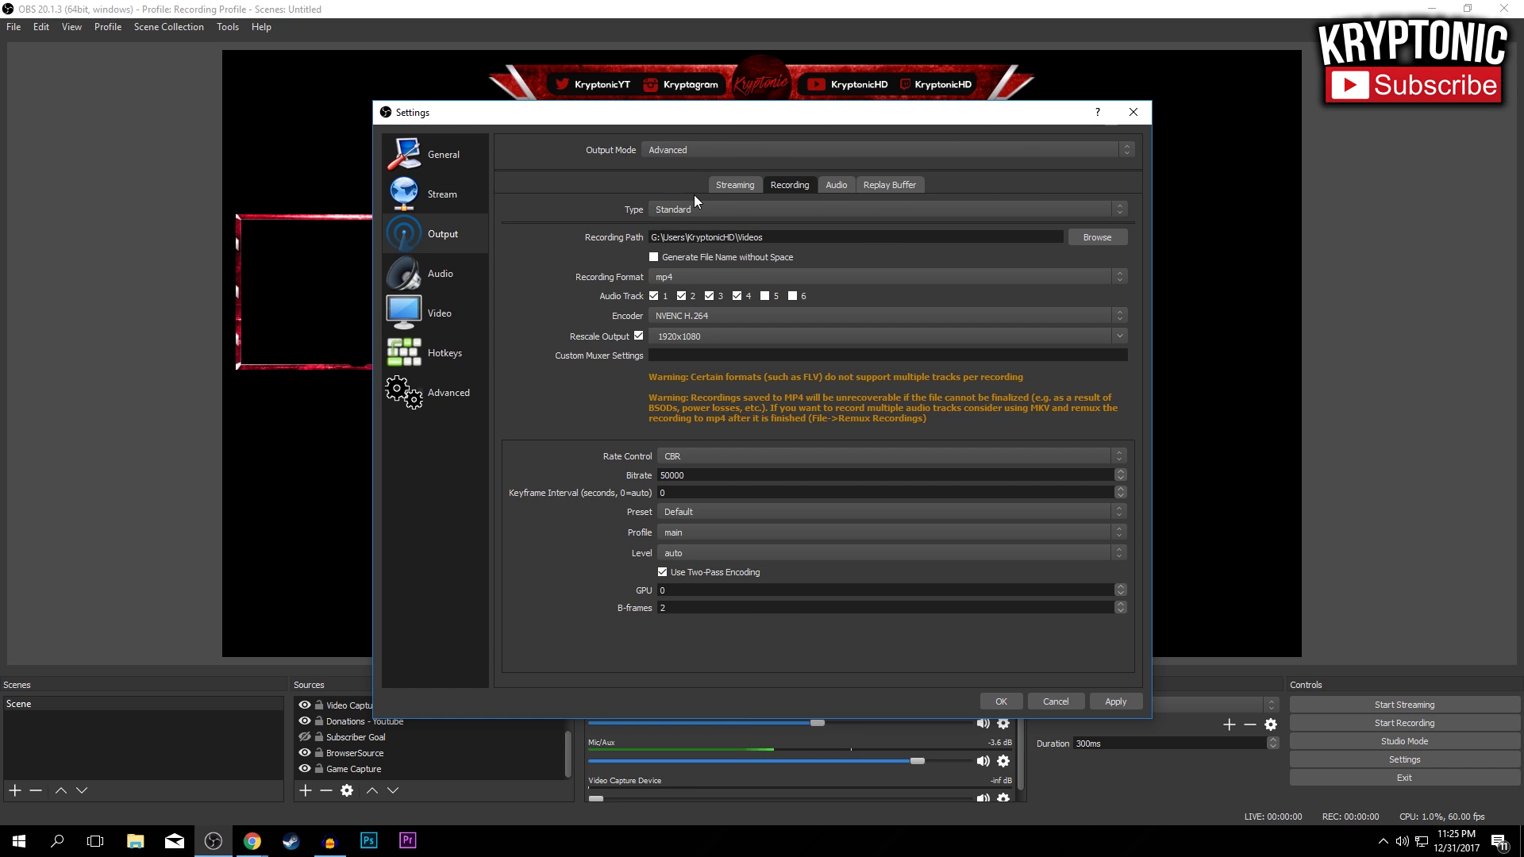
{"action": "left_click", "coordinate": [673, 274]}
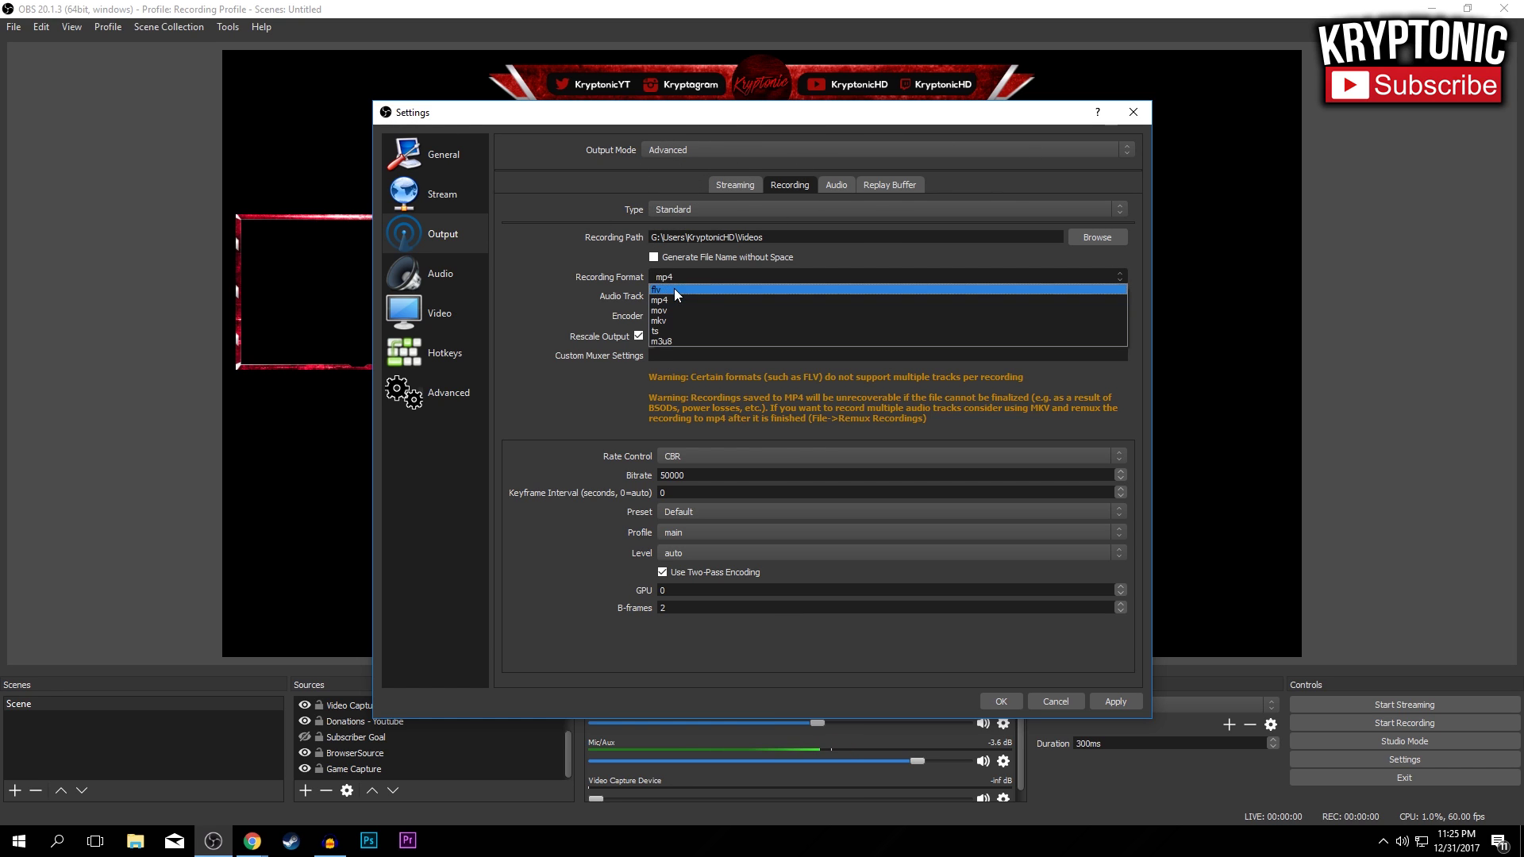
{"action": "left_click", "coordinate": [603, 283]}
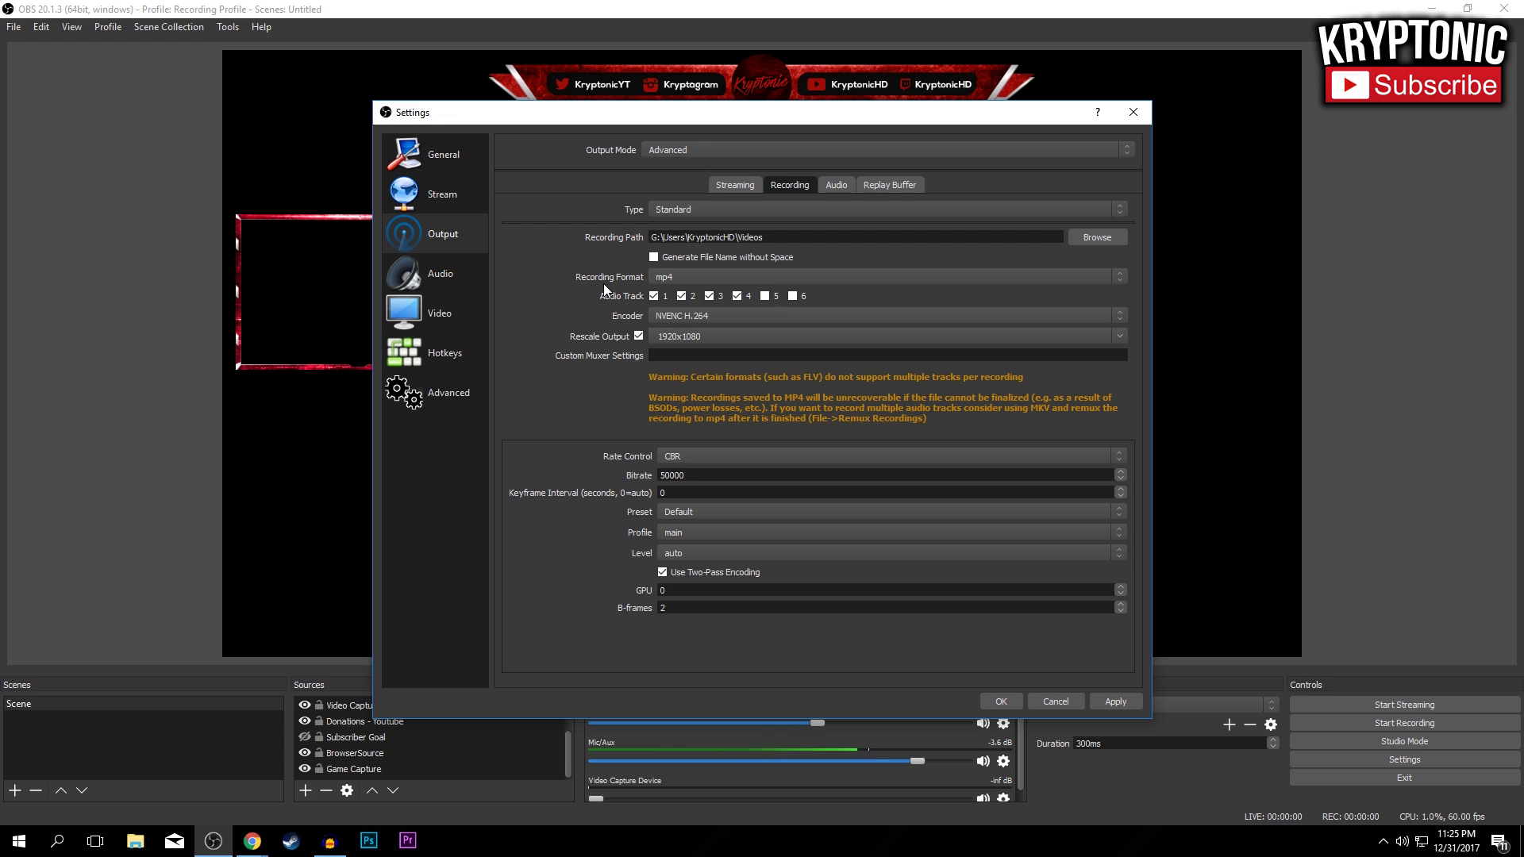
{"action": "left_click", "coordinate": [690, 317]}
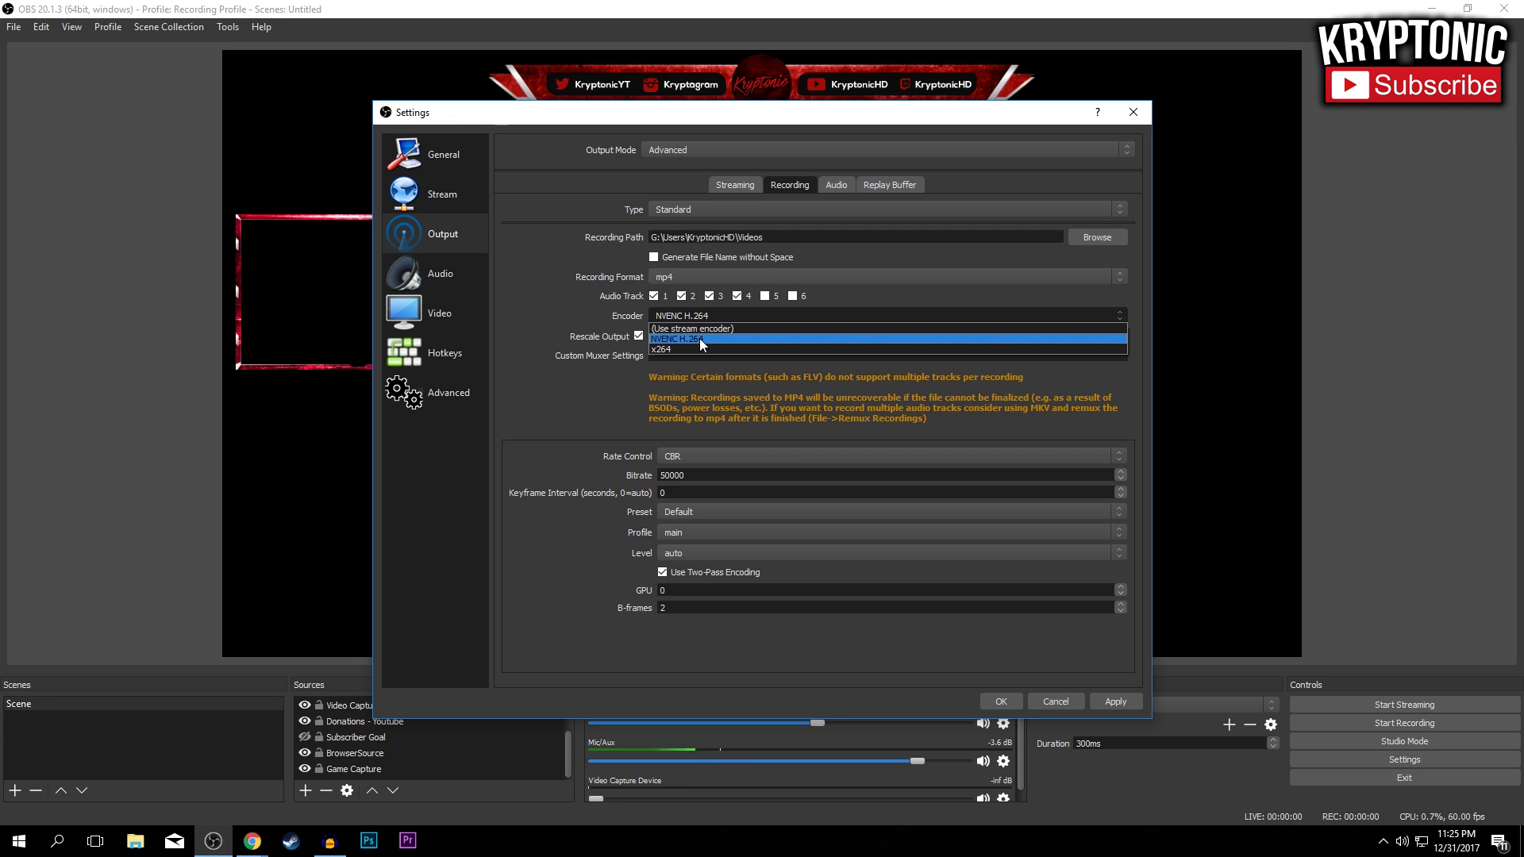
{"action": "left_click", "coordinate": [698, 338]}
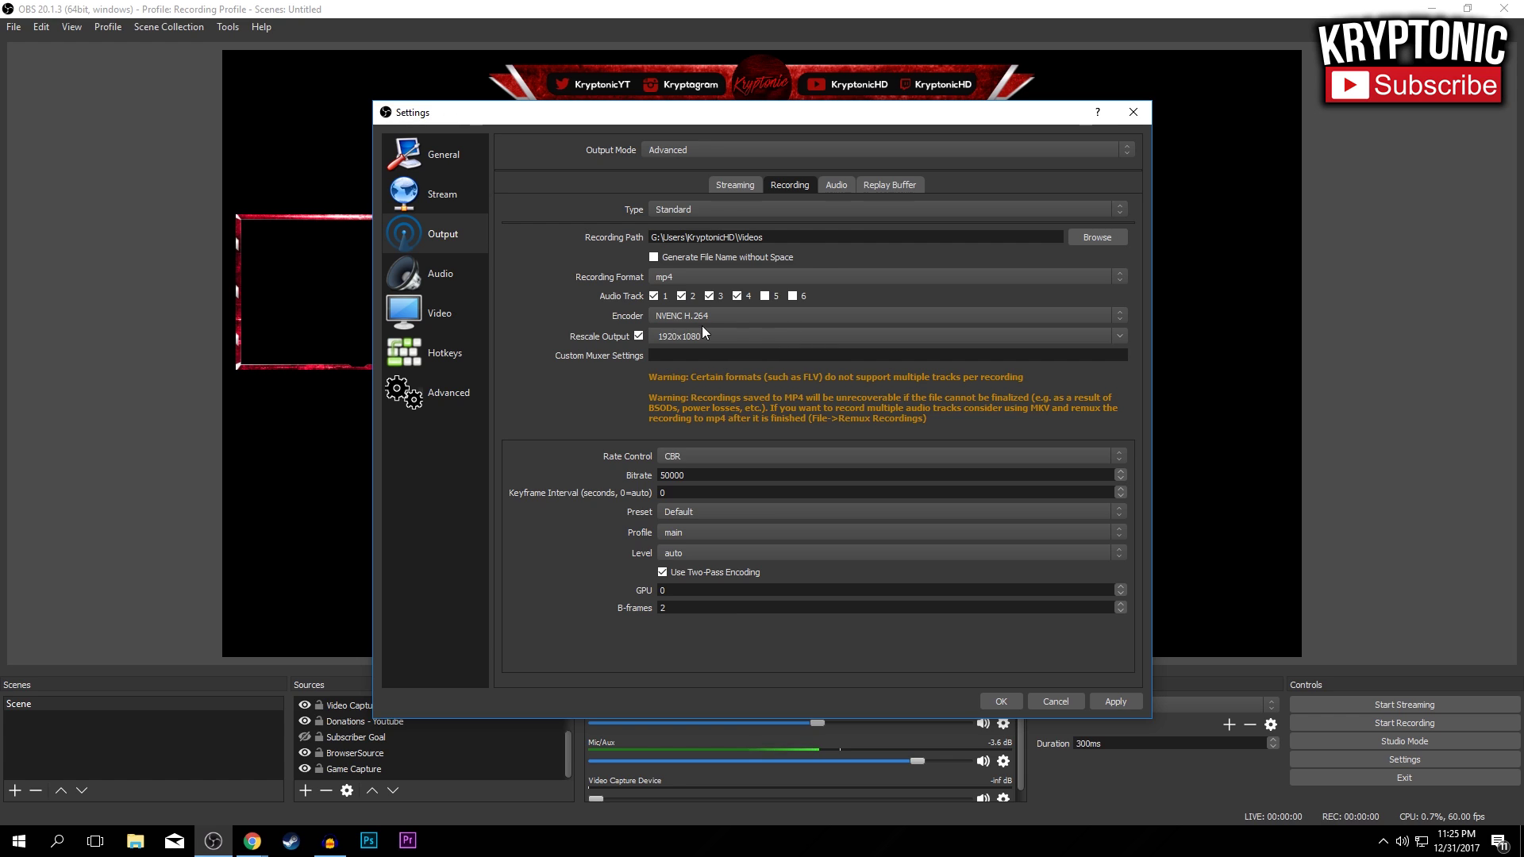
{"action": "left_click", "coordinate": [721, 319]}
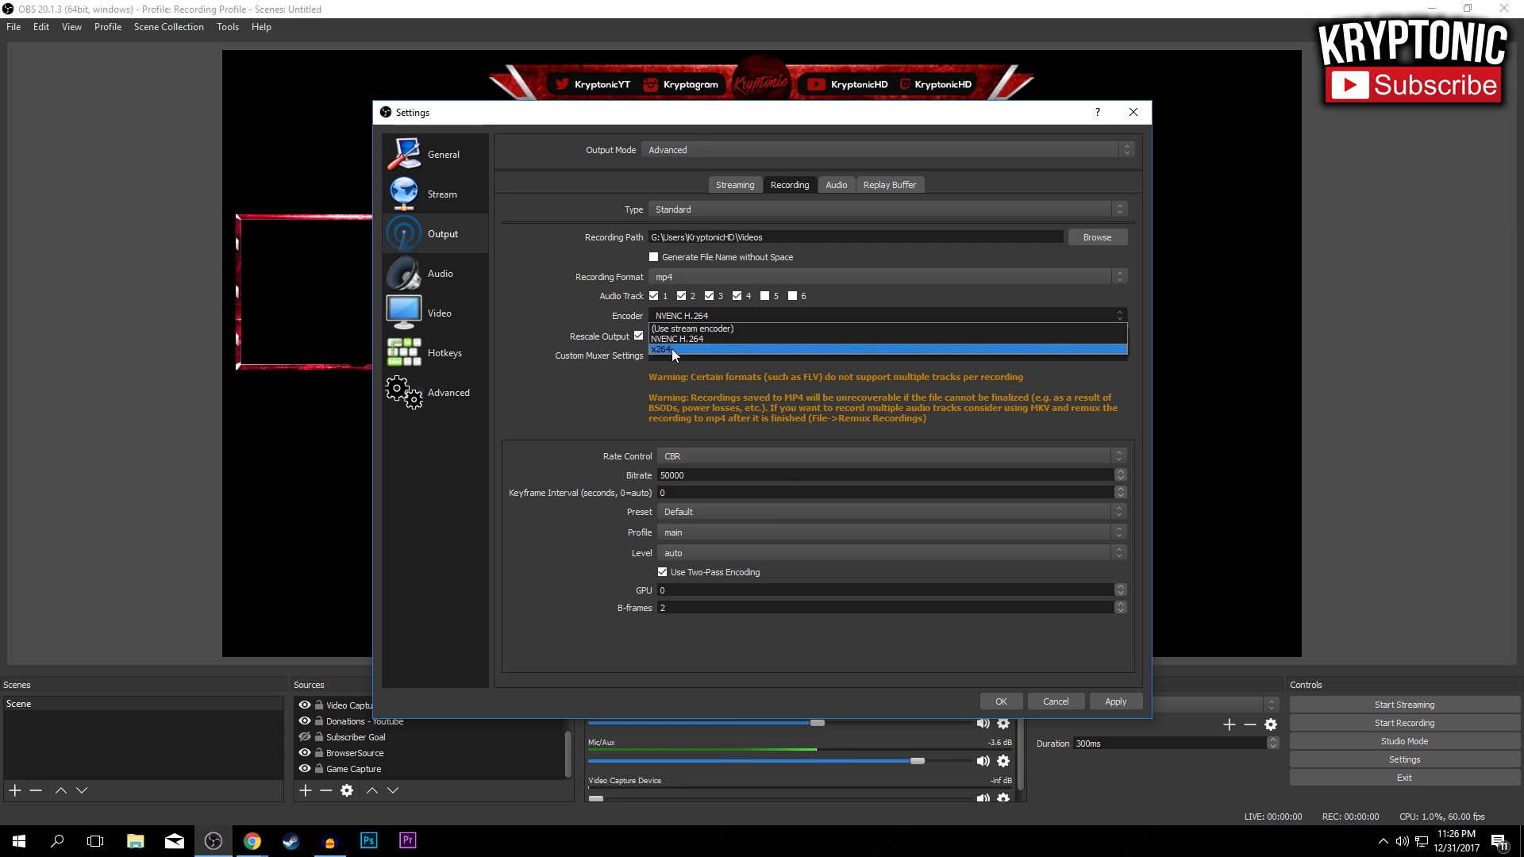
{"action": "left_click", "coordinate": [728, 312]}
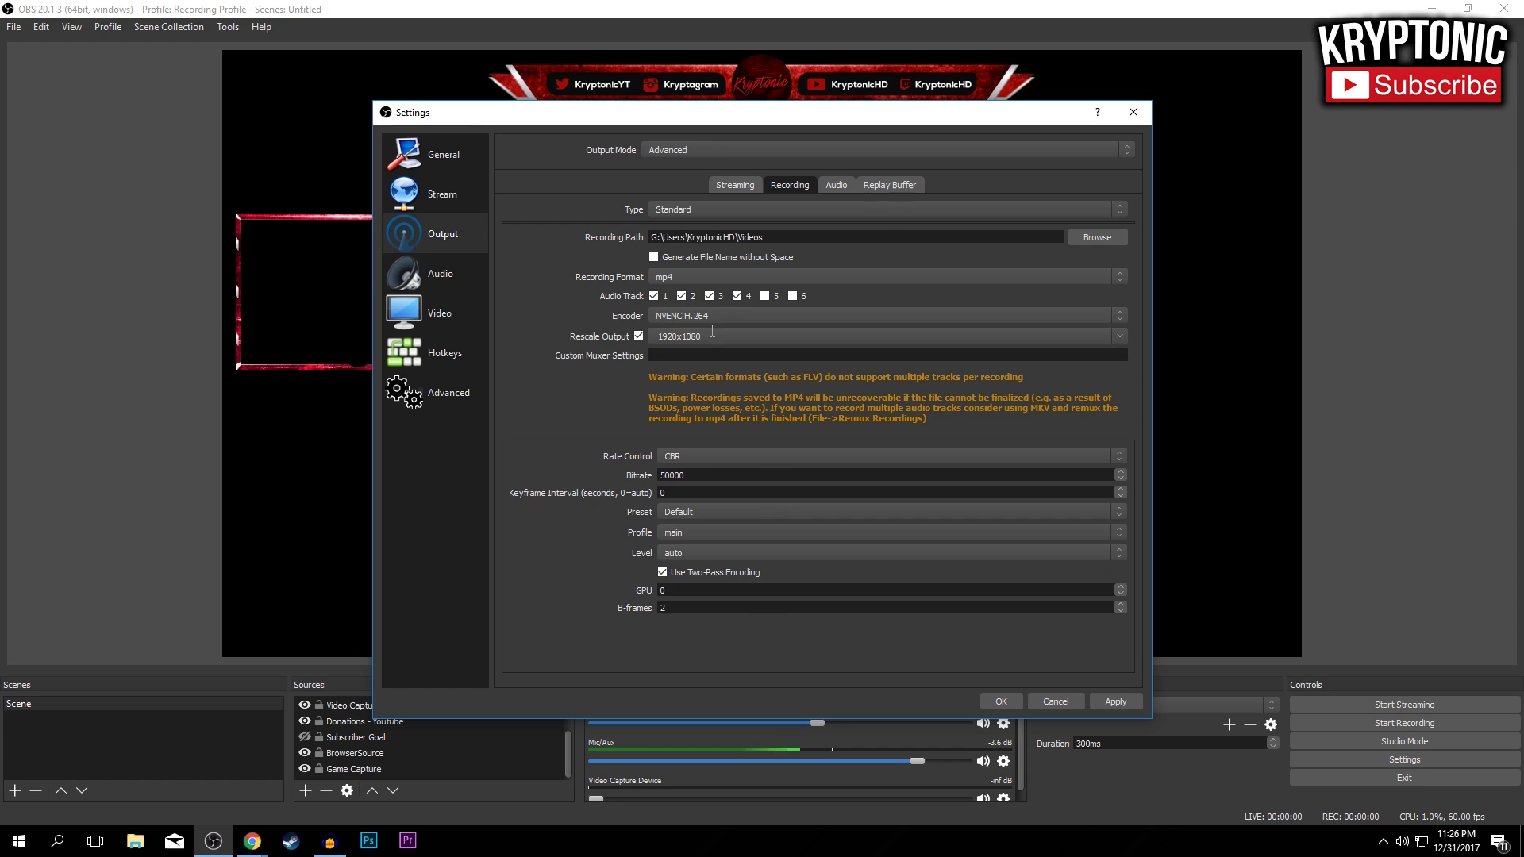
Keep the NVENC recording encoder on the Default preset and main profile
{"action": "left_click", "coordinate": [691, 514]}
{"action": "left_click", "coordinate": [692, 516]}
{"action": "left_click", "coordinate": [673, 533]}
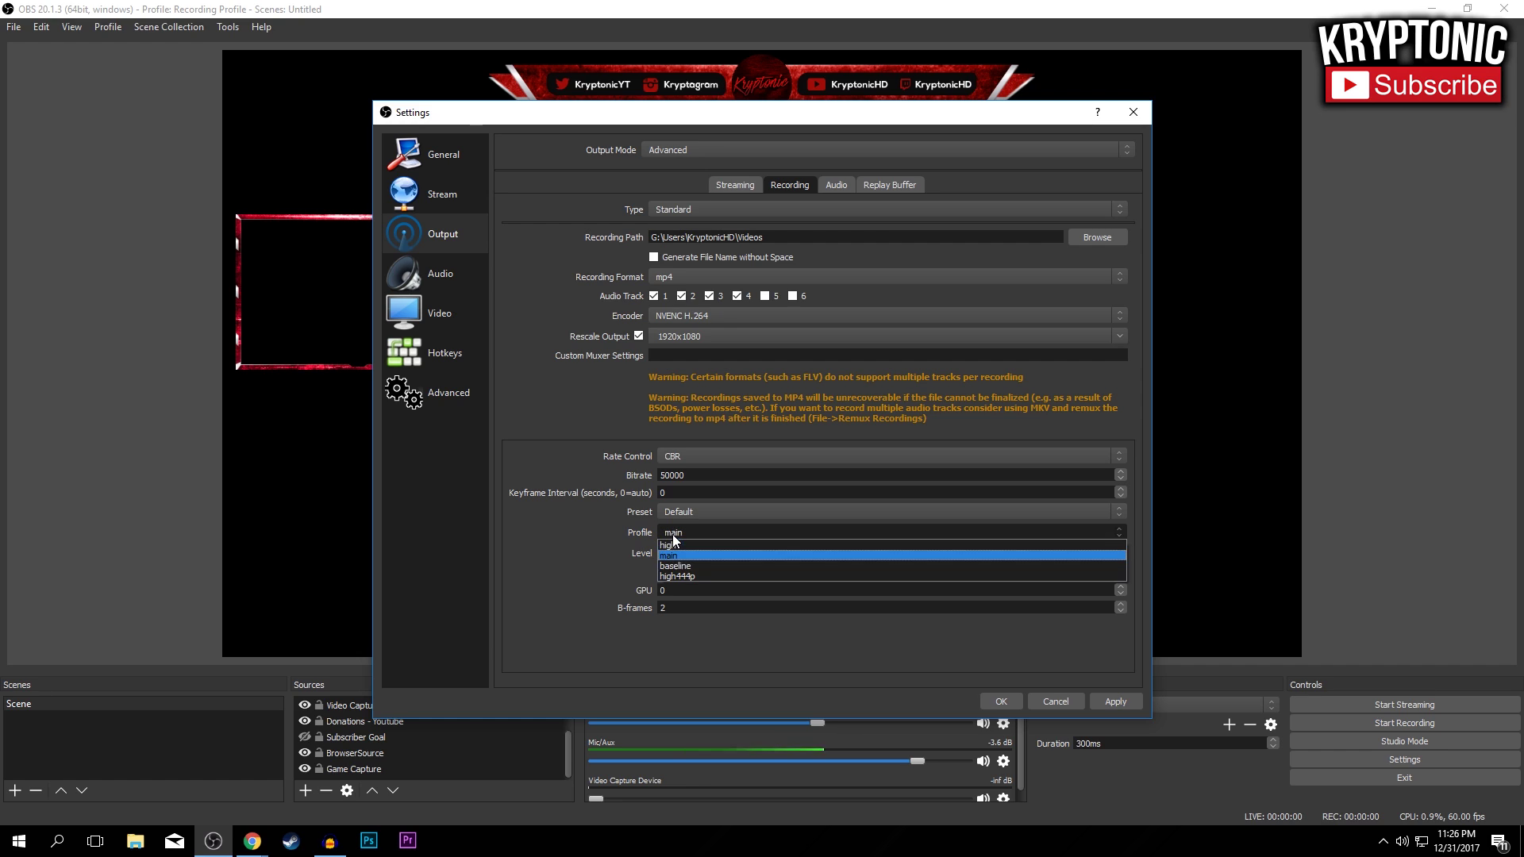
{"action": "left_click", "coordinate": [673, 555]}
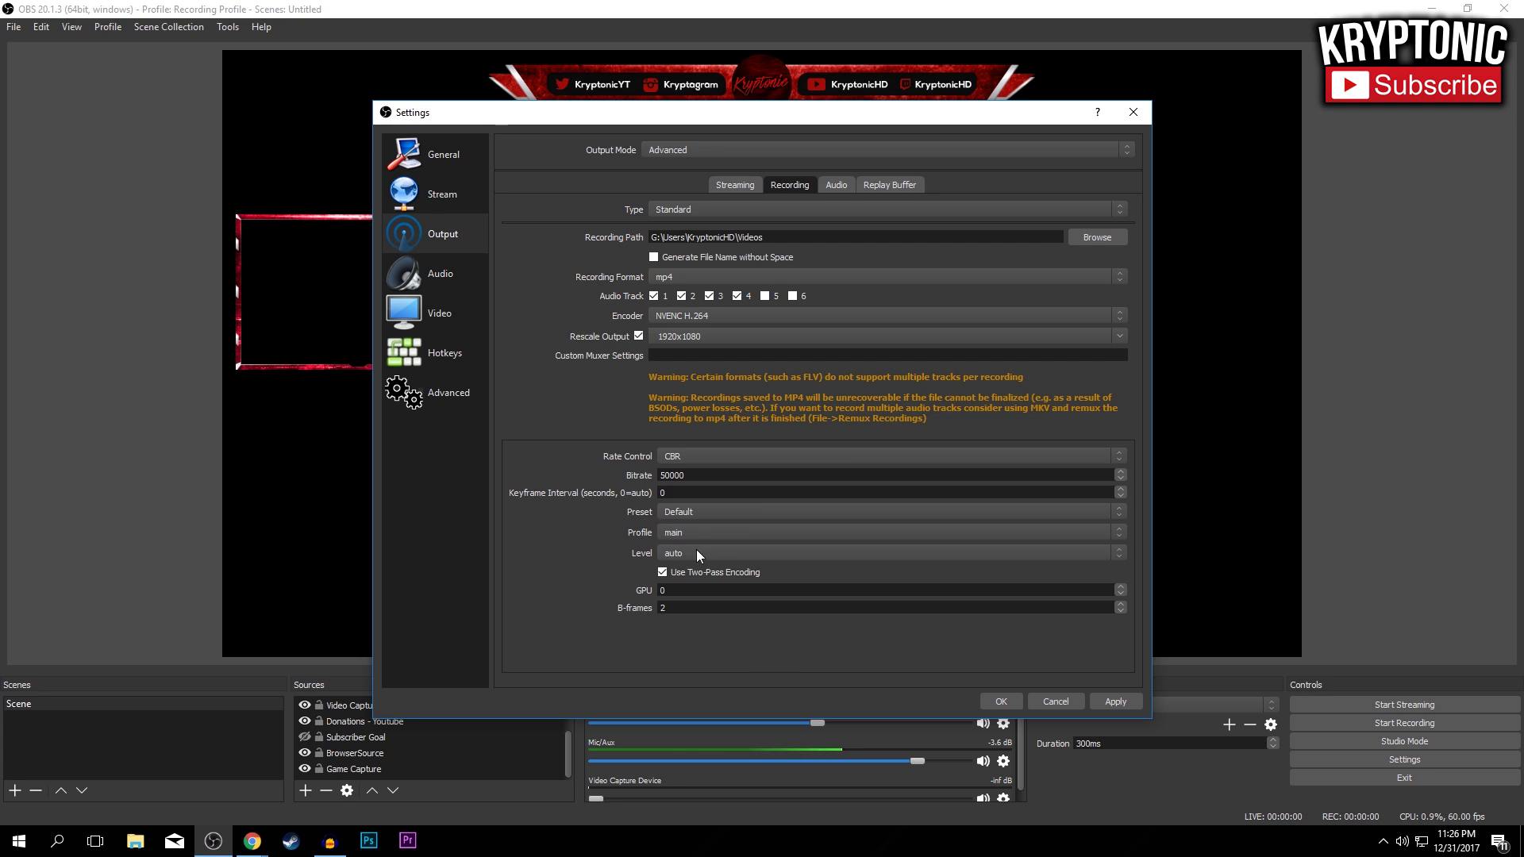
{"action": "left_click", "coordinate": [697, 532]}
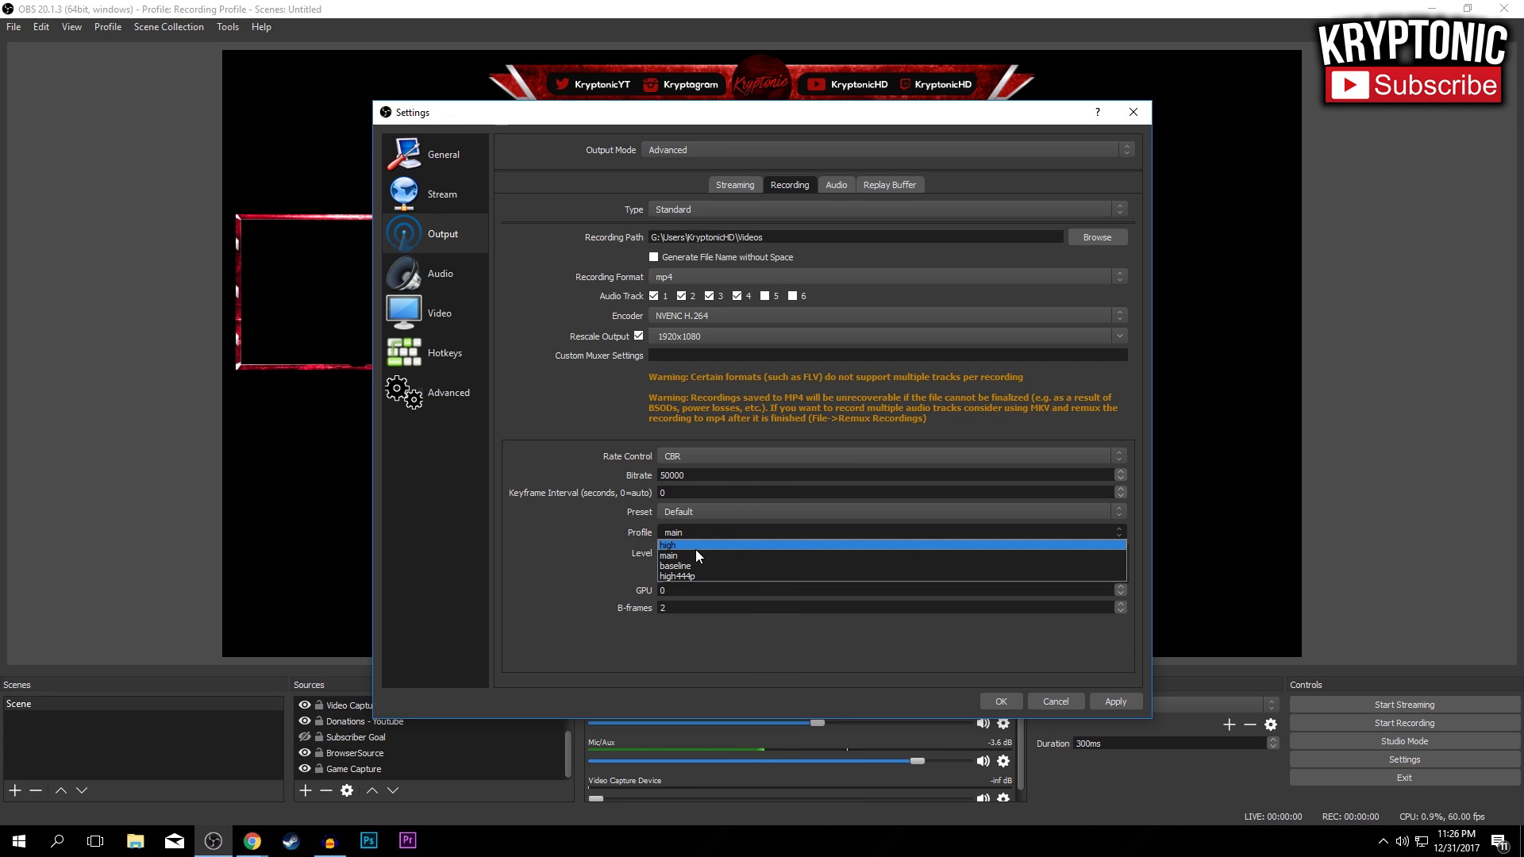
{"action": "left_click", "coordinate": [693, 527]}
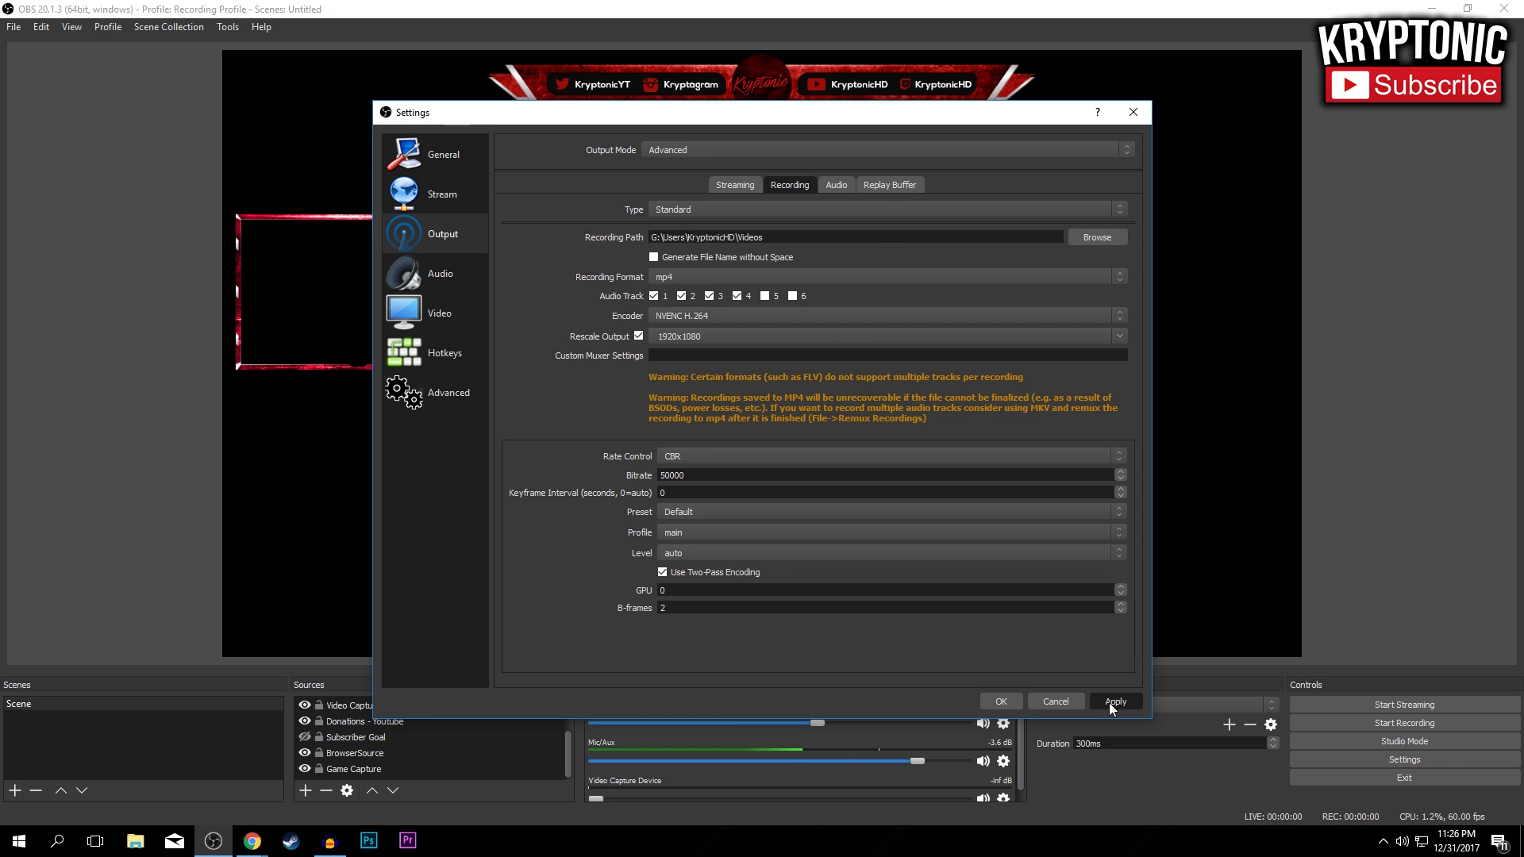
{"action": "left_click", "coordinate": [1001, 703]}
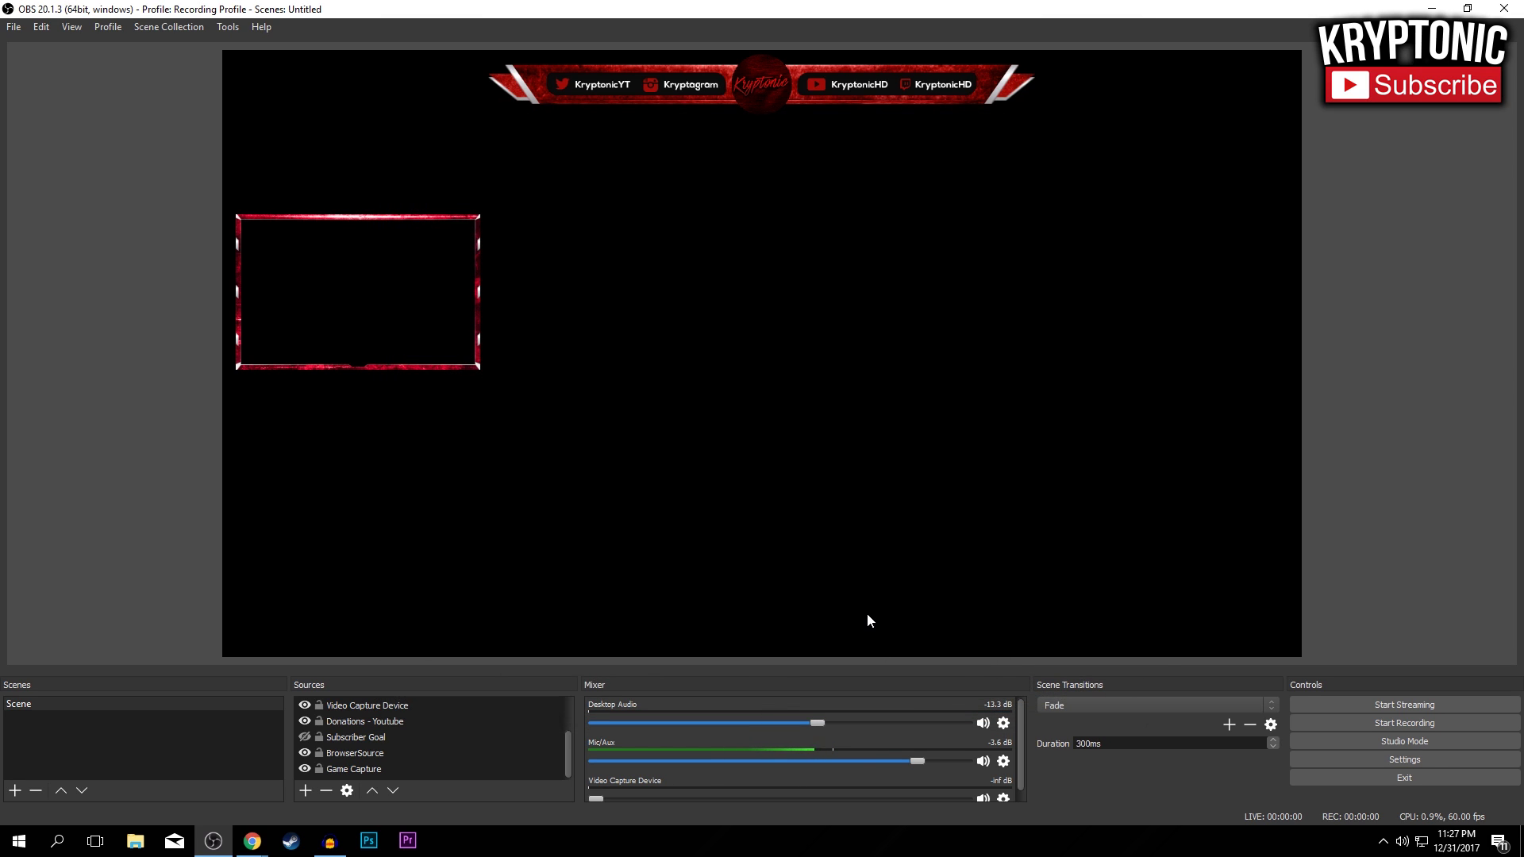